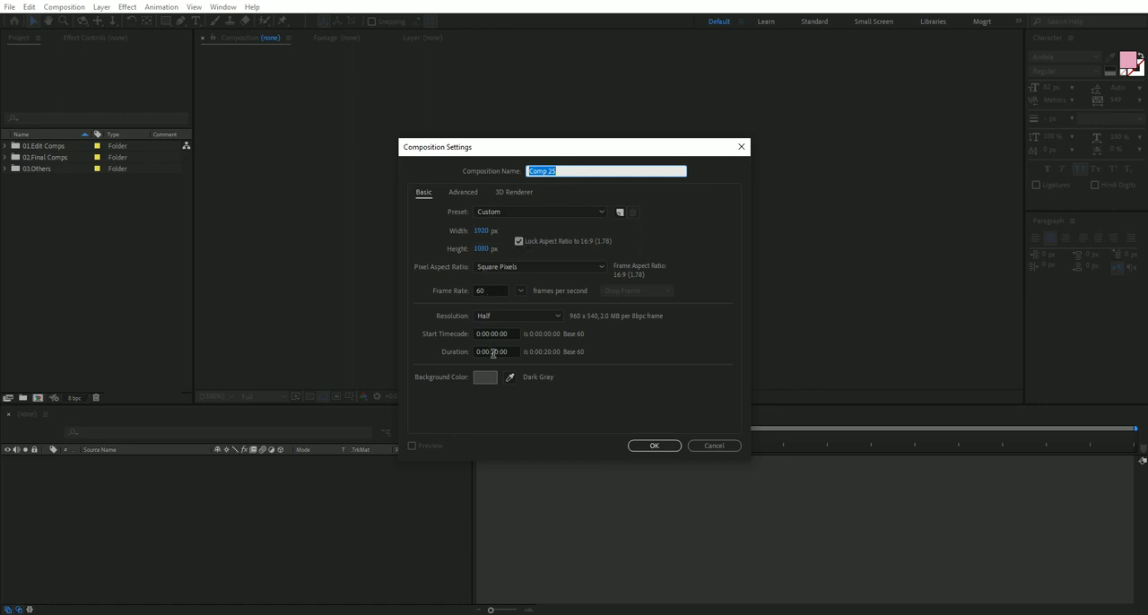
Name the new composition Main and create it with the current settings.
key("shift")
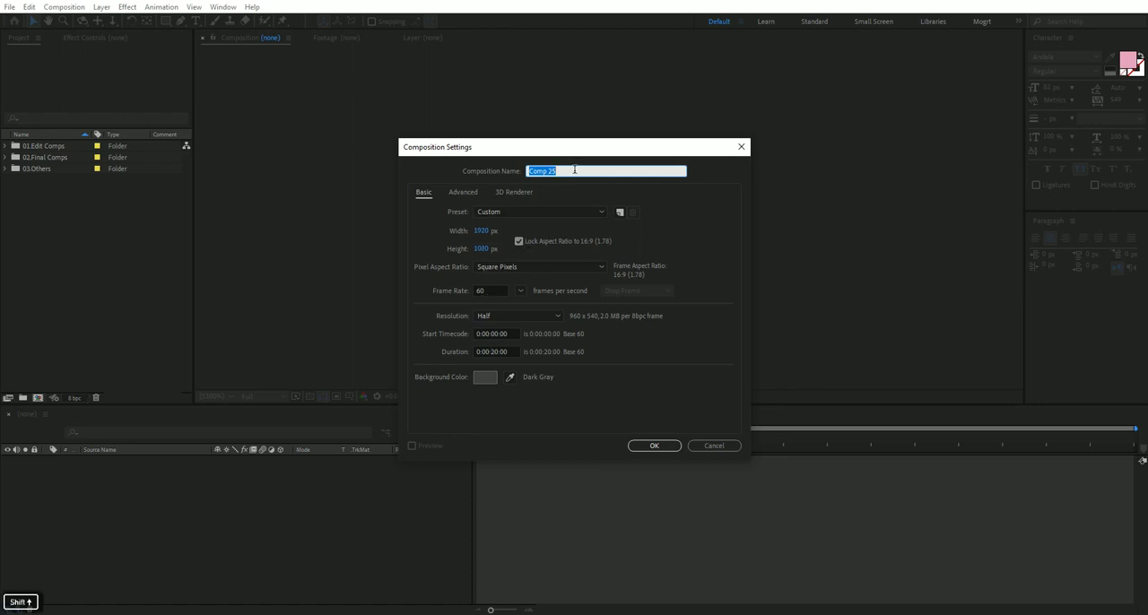
type("Main")
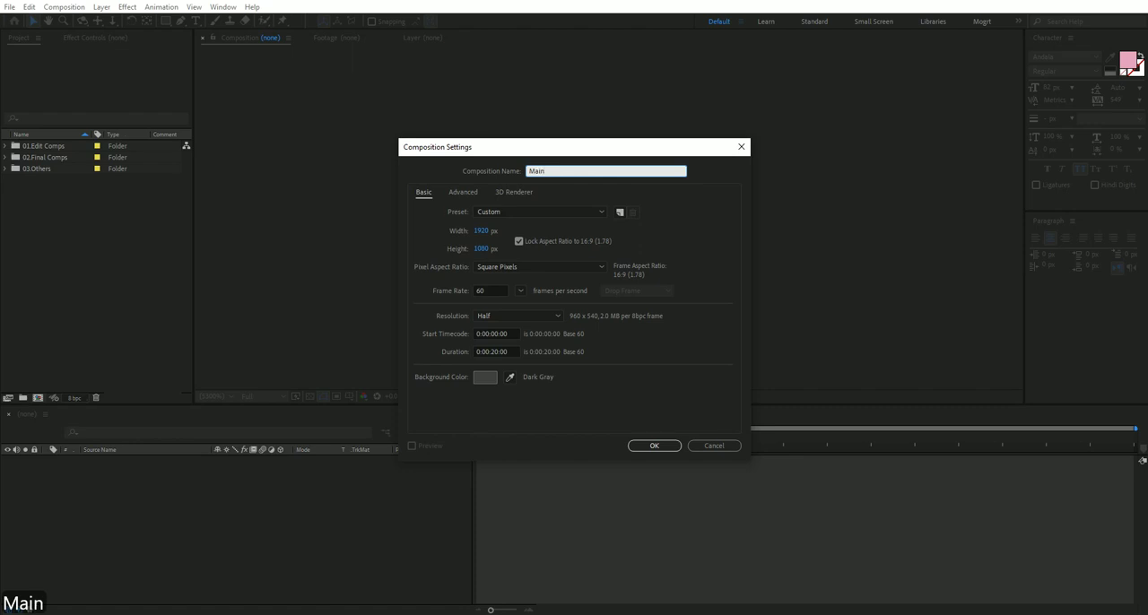
key("Return")
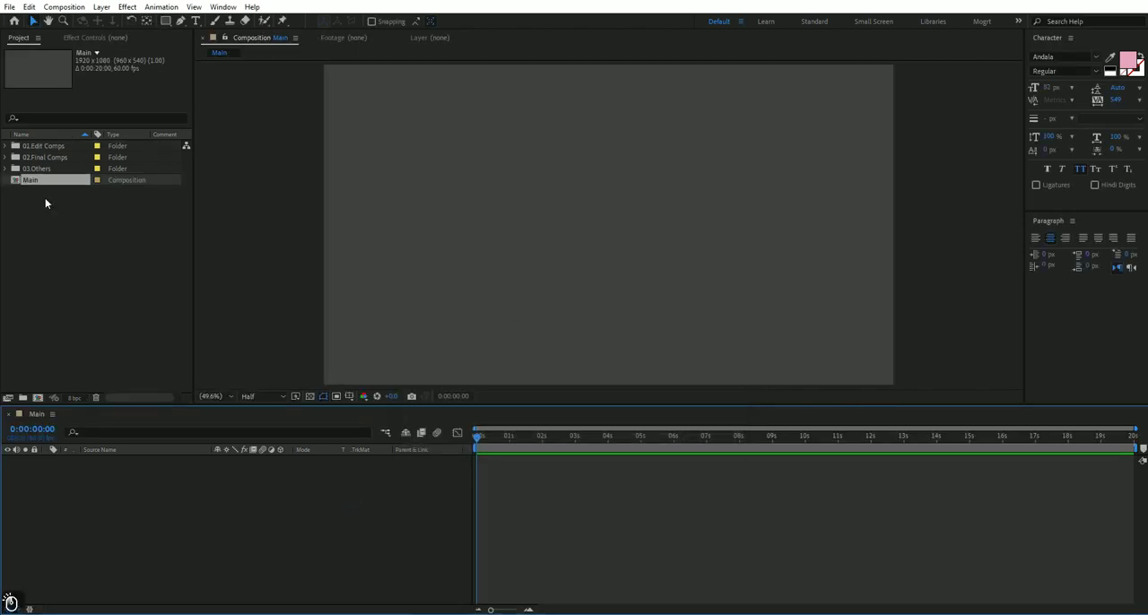
Add Final Comp 02 from the 02.Final Comps folder to the Main composition's timeline.
left_click(43, 158)
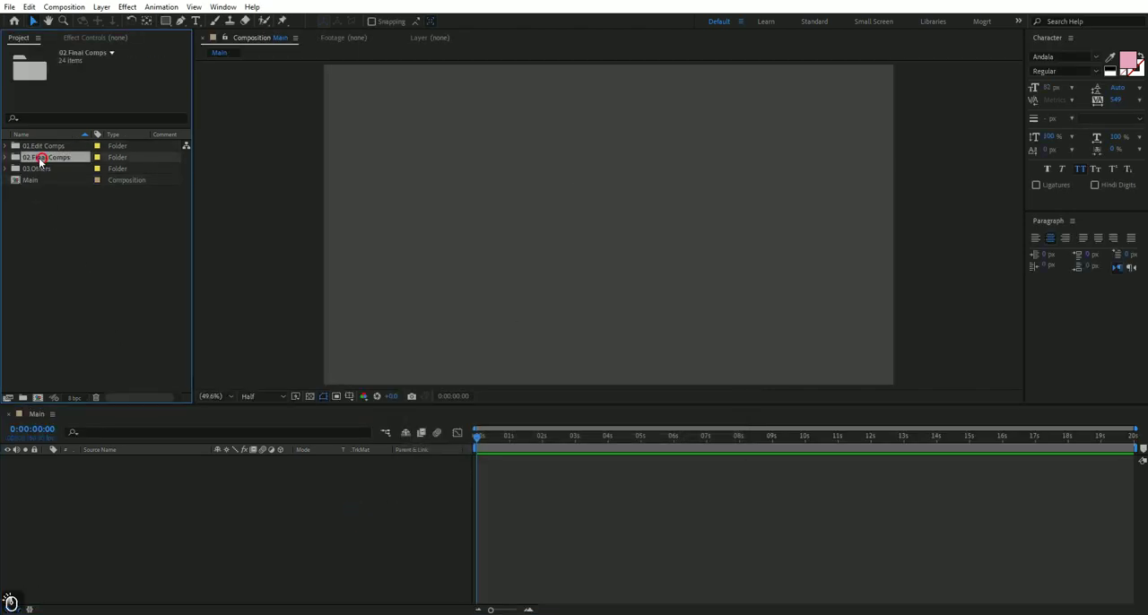
left_click(6, 157)
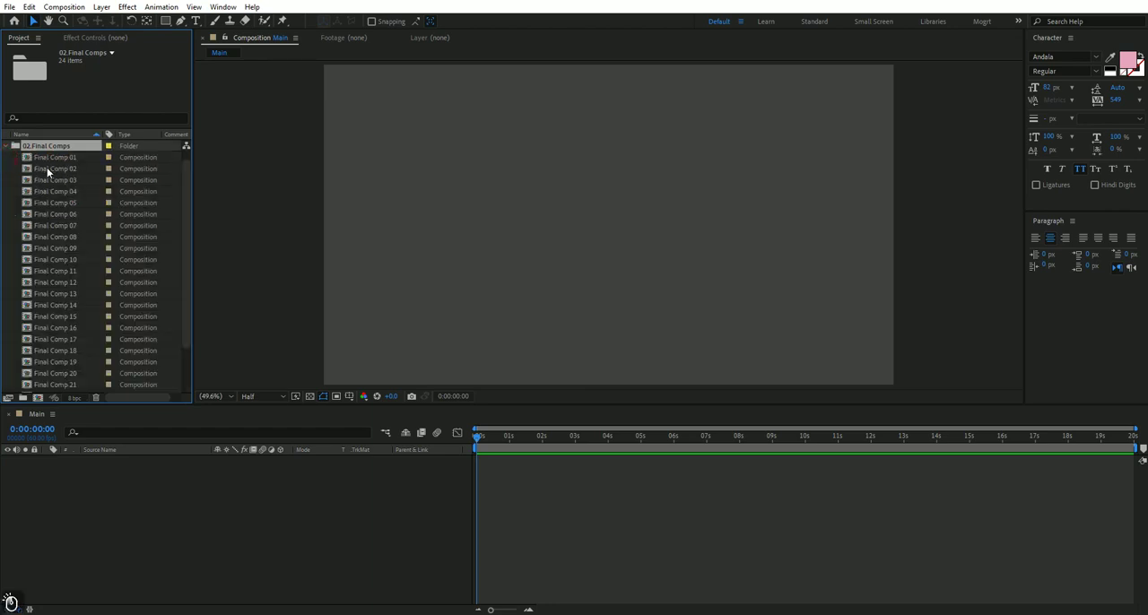
scroll(54, 303, "down", 3)
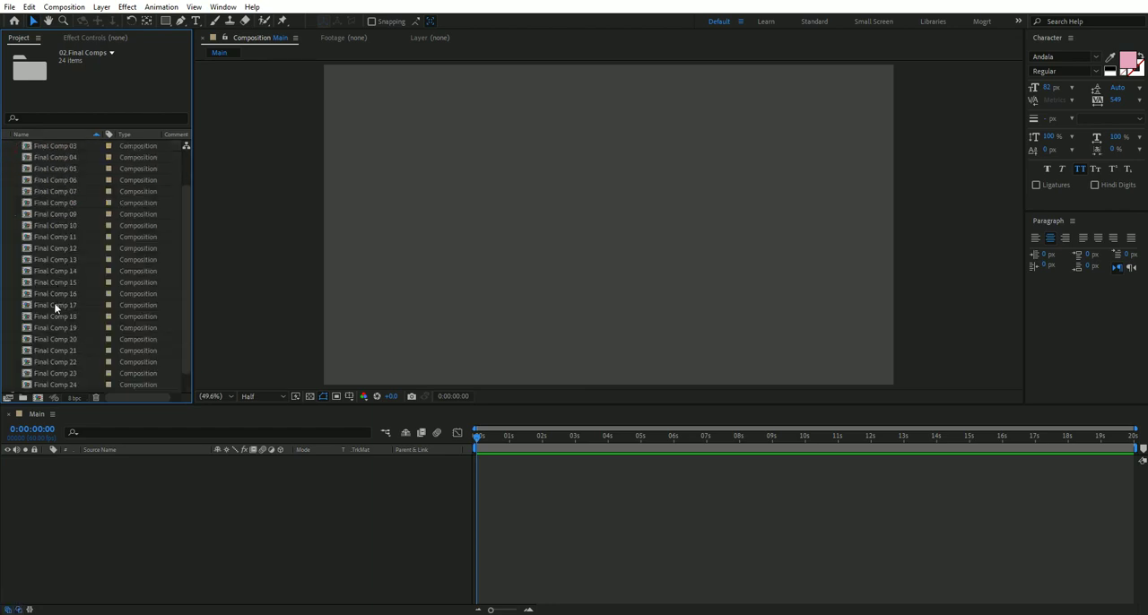
scroll(69, 283, "up", 1)
scroll(58, 166, "up", 1)
left_click_drag(60, 180, 150, 481)
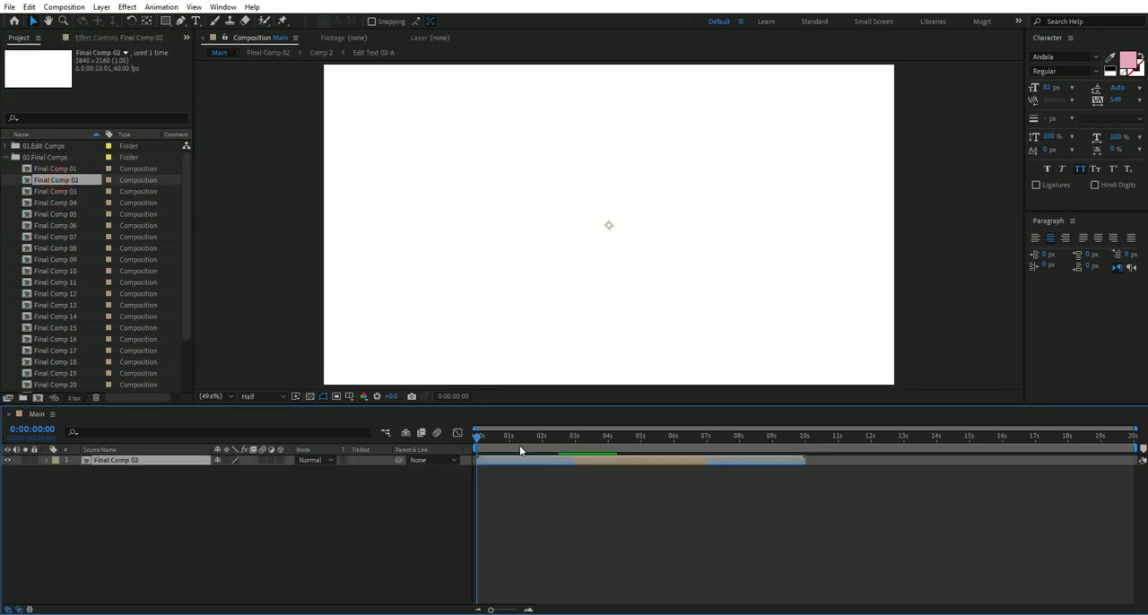
Scale the Final Comp 02 layer to the Main frame with Fit to Comp, checking it at a frame where the title shows.
left_click_drag(551, 439, 640, 443)
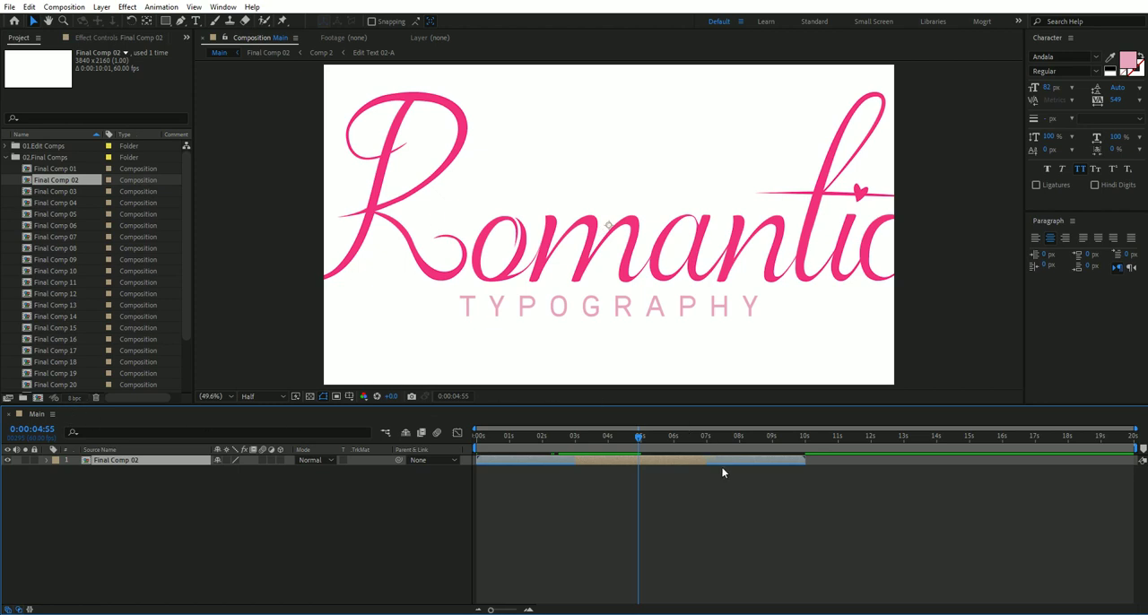
scroll(769, 350, "down", 2)
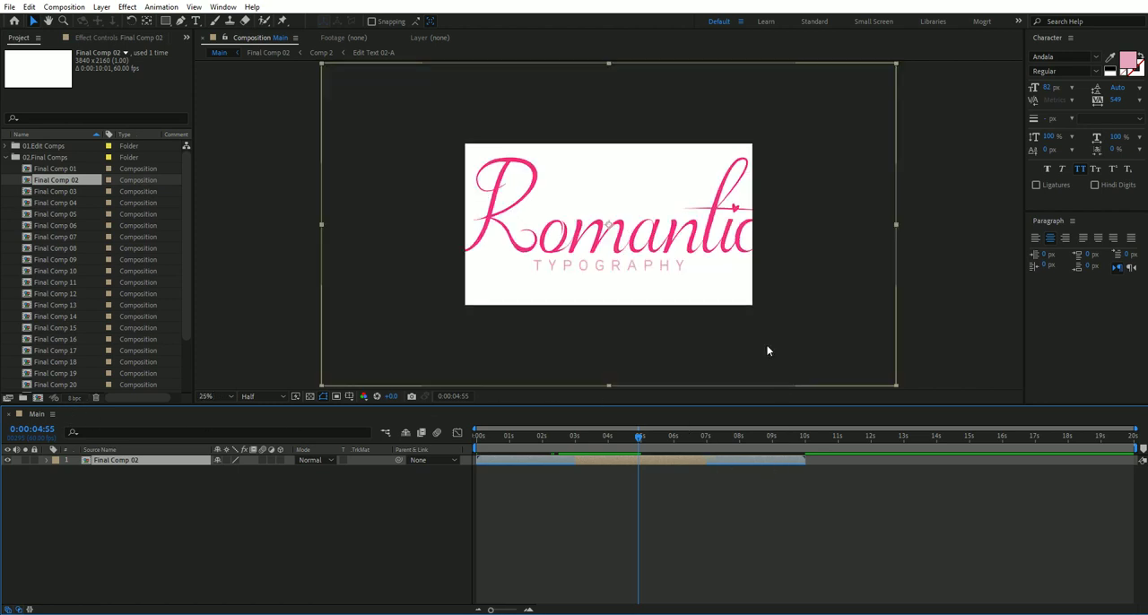
left_click_drag(896, 387, 759, 309)
scroll(628, 284, "up", 2)
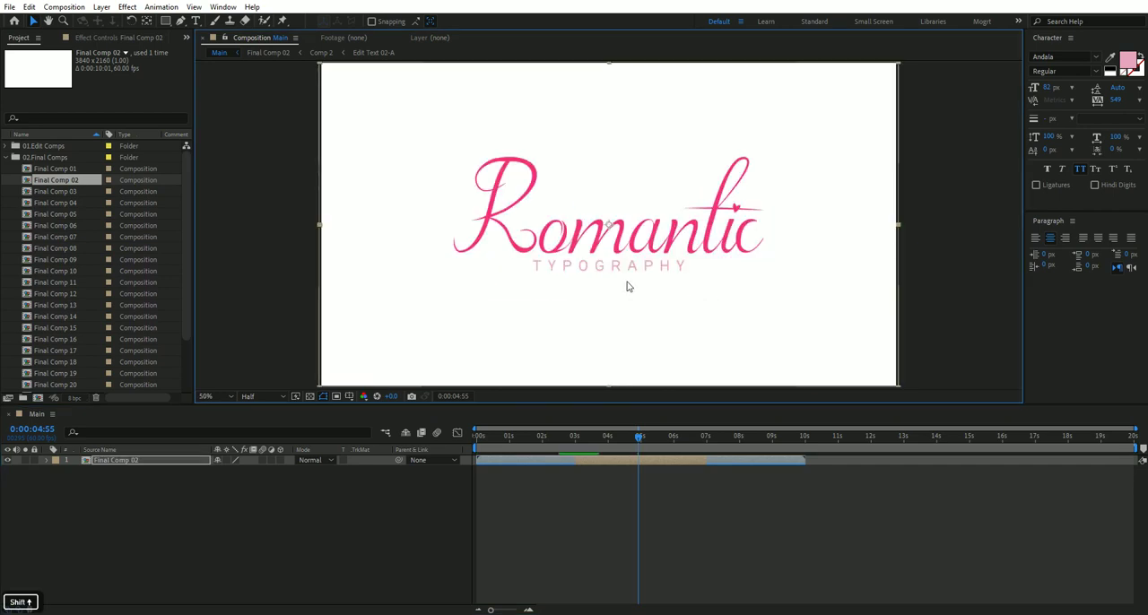
right_click(628, 284)
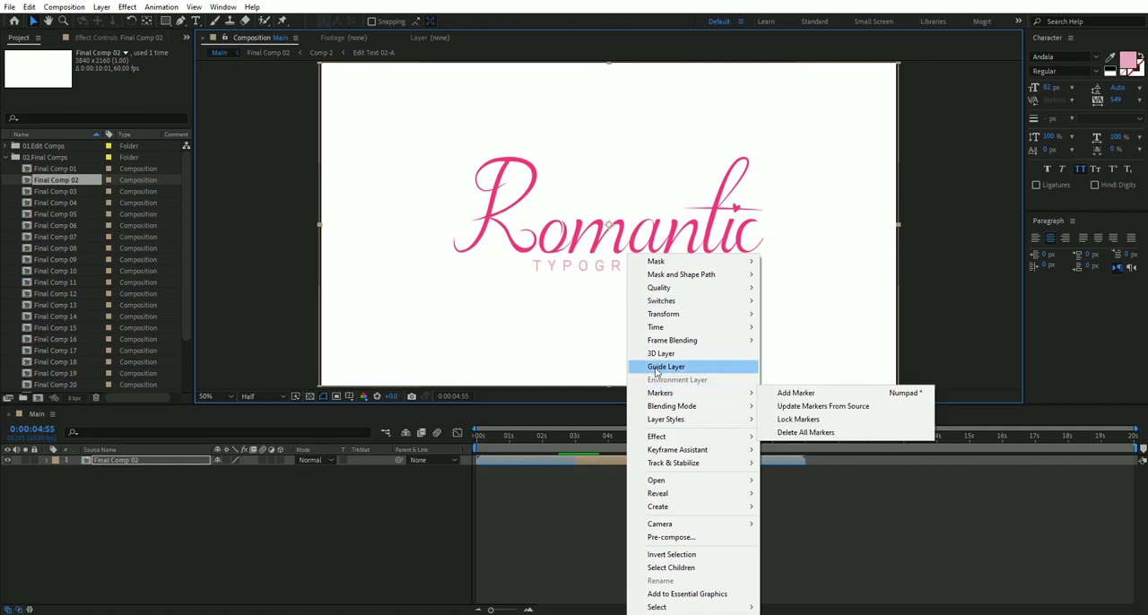
mouse_move(680, 316)
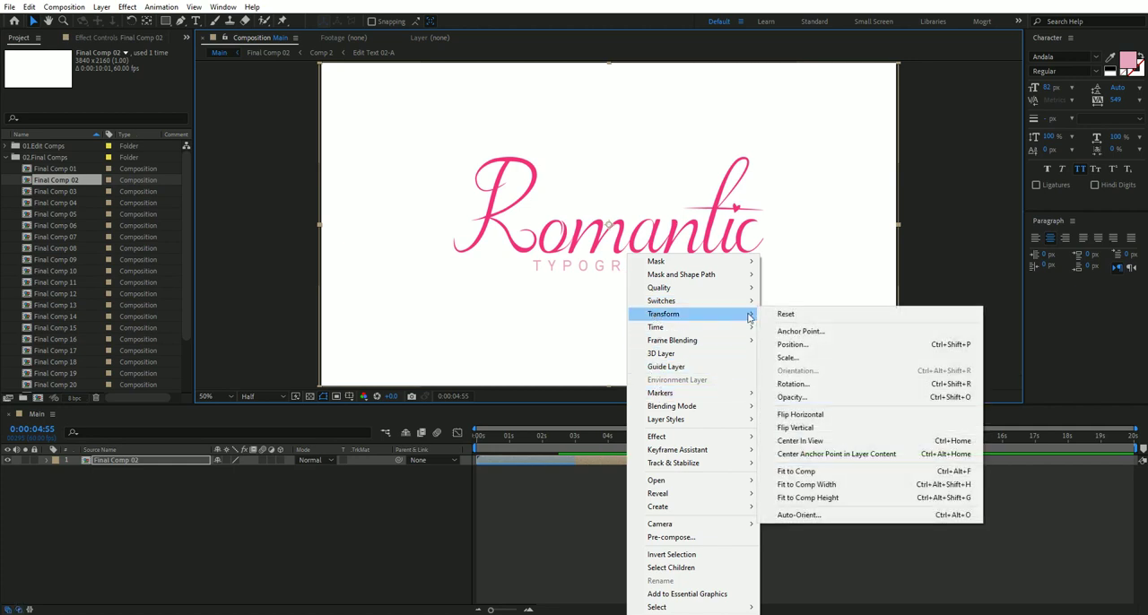
left_click(836, 472)
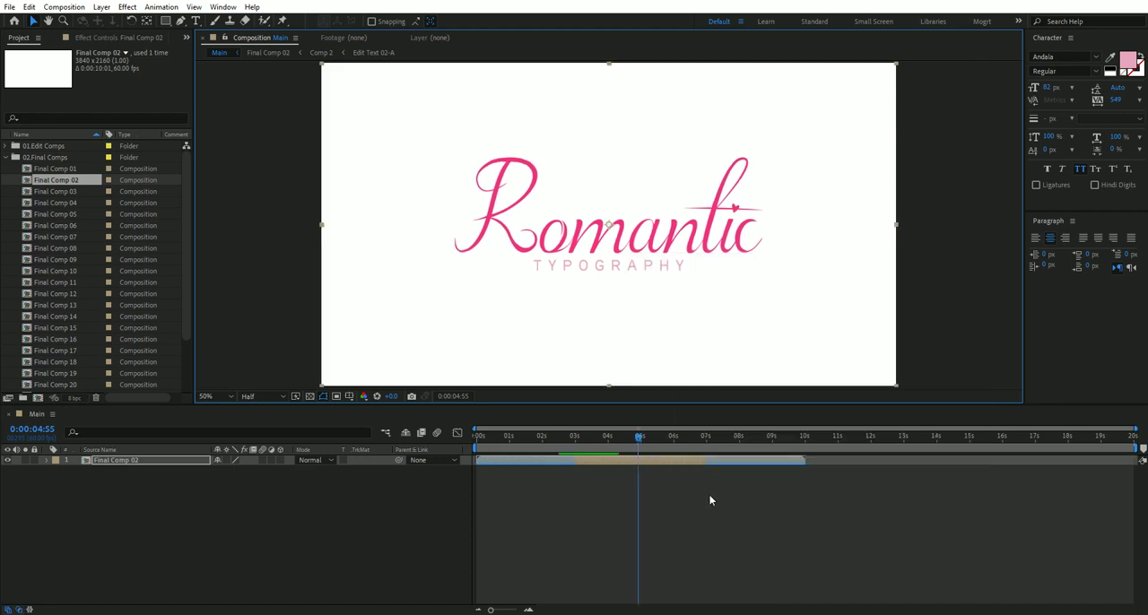
left_click(667, 488)
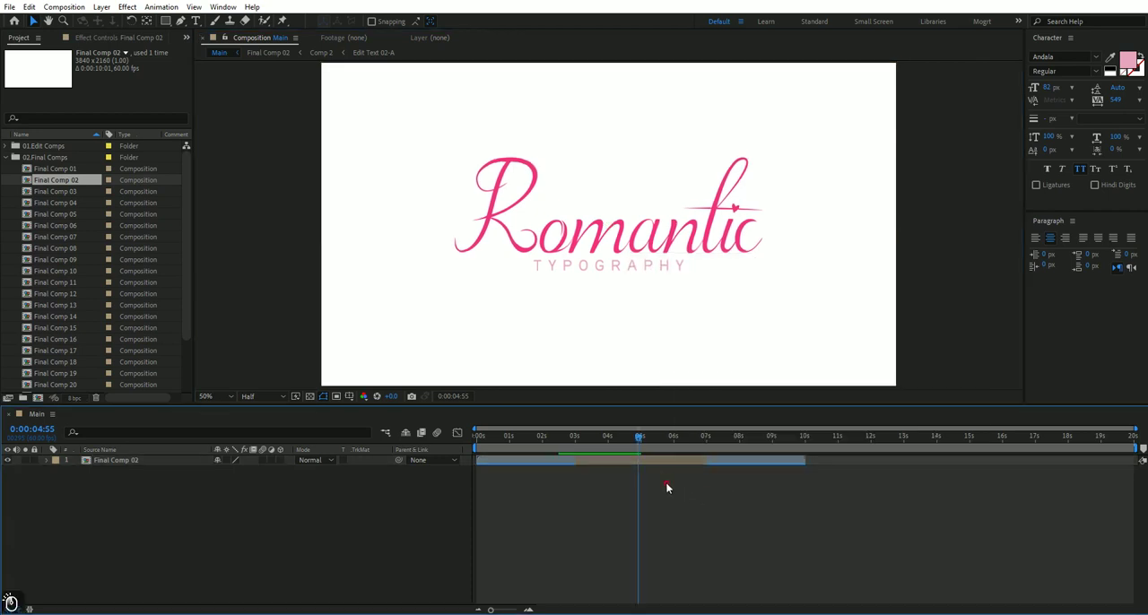
mouse_move(638, 439)
left_mouse_down()
mouse_move(651, 442)
mouse_move(623, 449)
left_mouse_up()
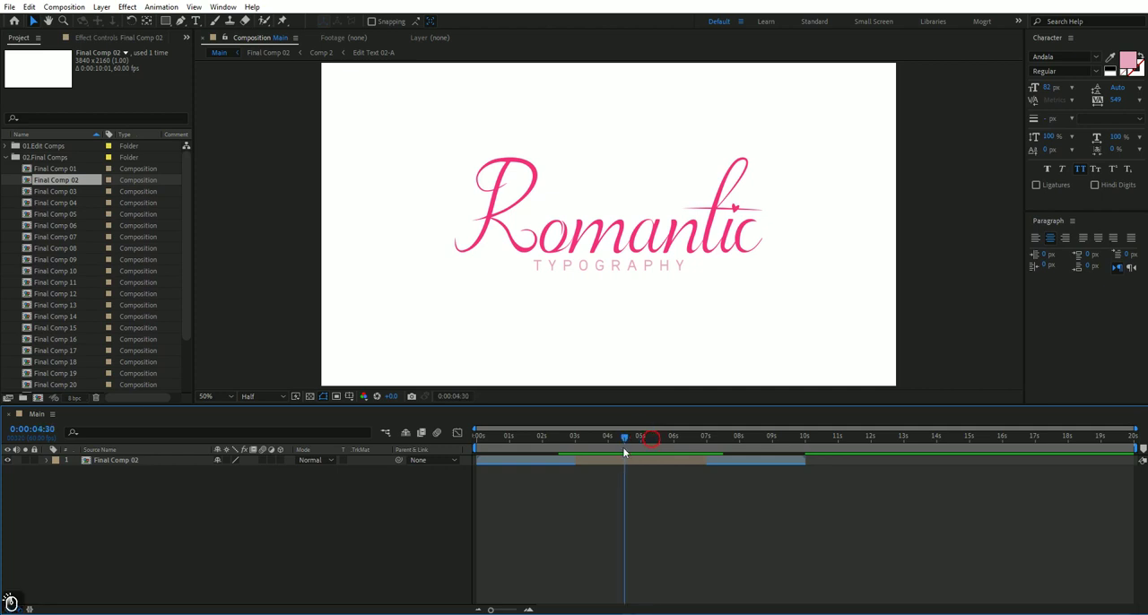
Open the Edit Text 02-A and Edit Text 02-B compositions from the Edit Text 02 folder inside 01.Edit Comps.
left_click(7, 157)
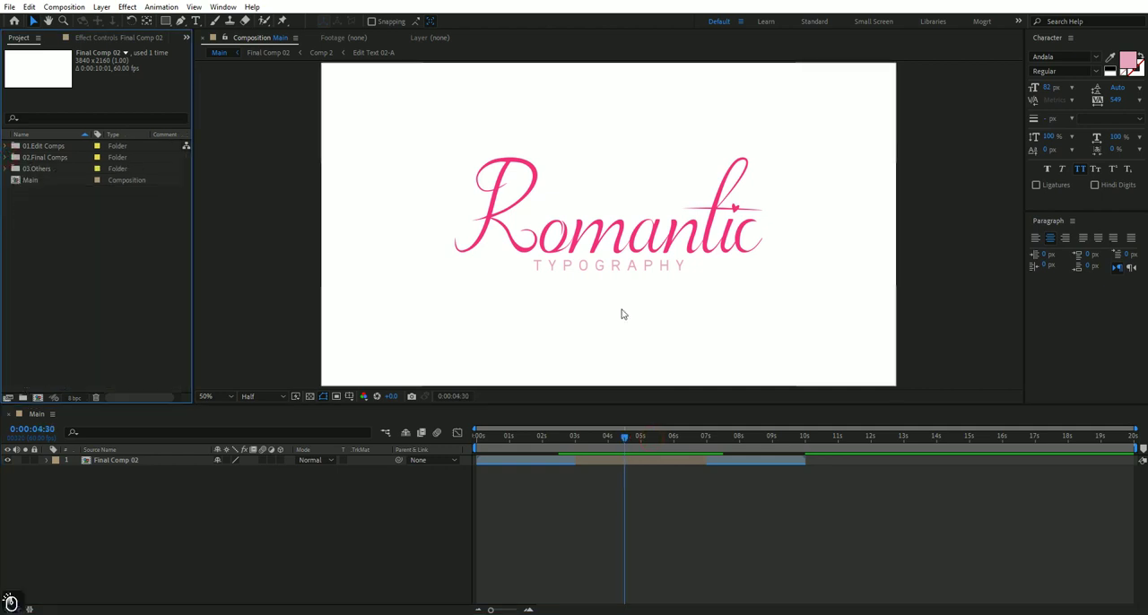
left_click(36, 146)
left_click(7, 145)
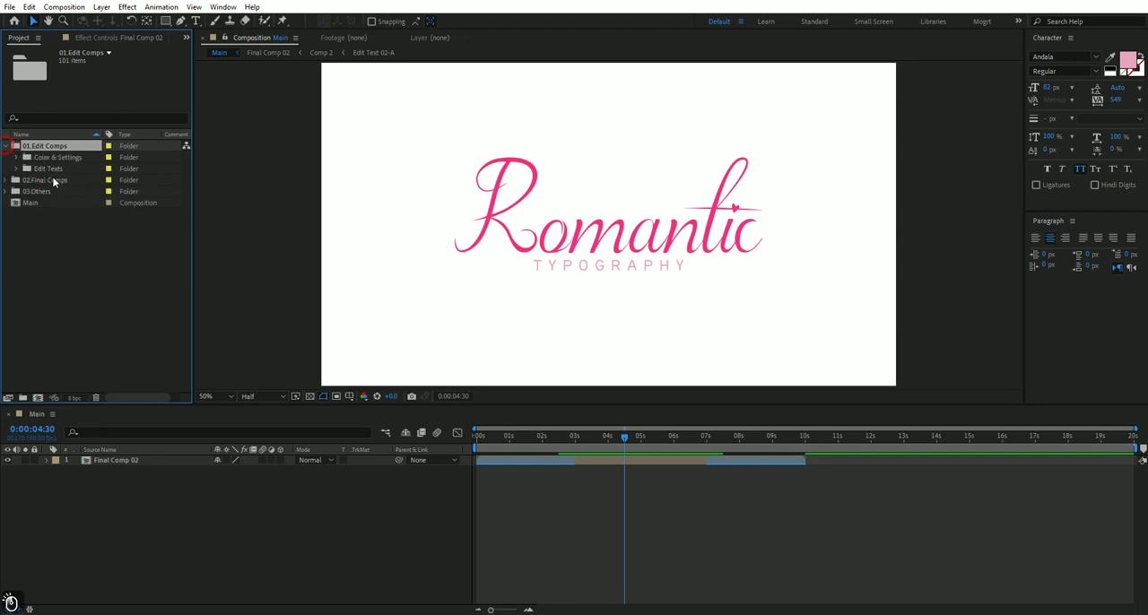
left_click(51, 170)
left_click(15, 168)
left_click(63, 170)
left_click(27, 168)
left_click(76, 180)
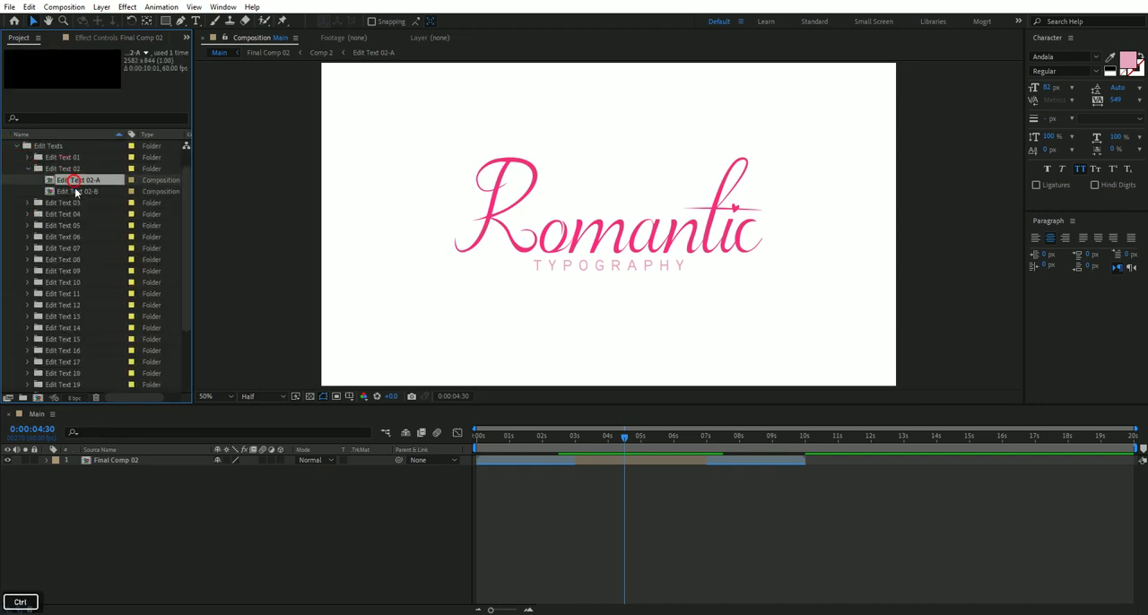
left_click(76, 191, "ctrl")
double_click(77, 190)
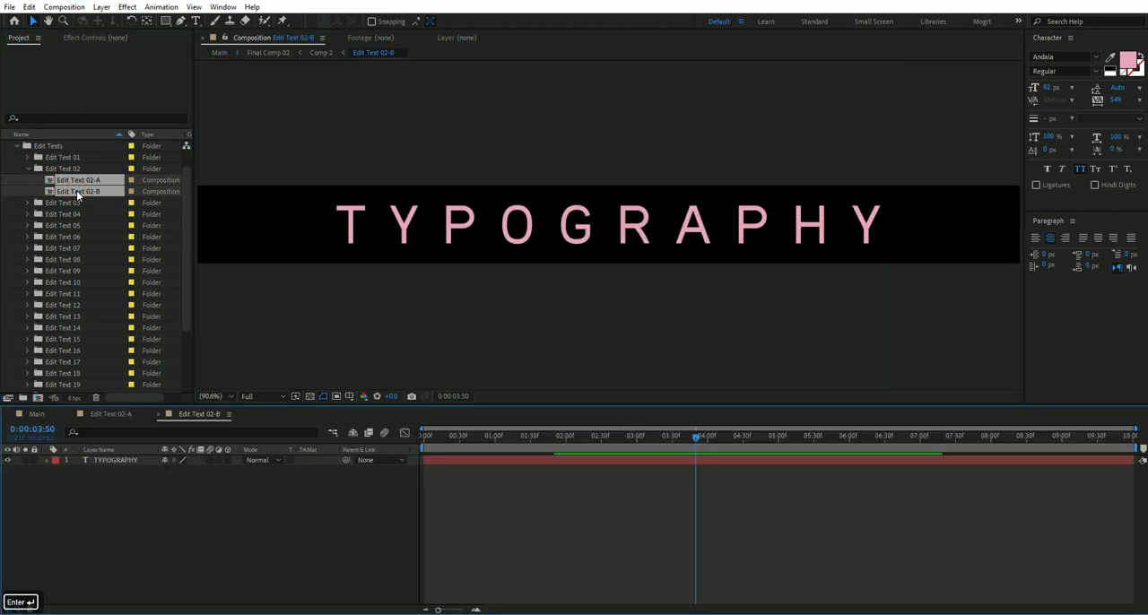
Replace the title text in the Edit Text 02-A composition with "Wedding".
left_click(563, 507)
left_click_drag(697, 439, 638, 439)
left_click(111, 414)
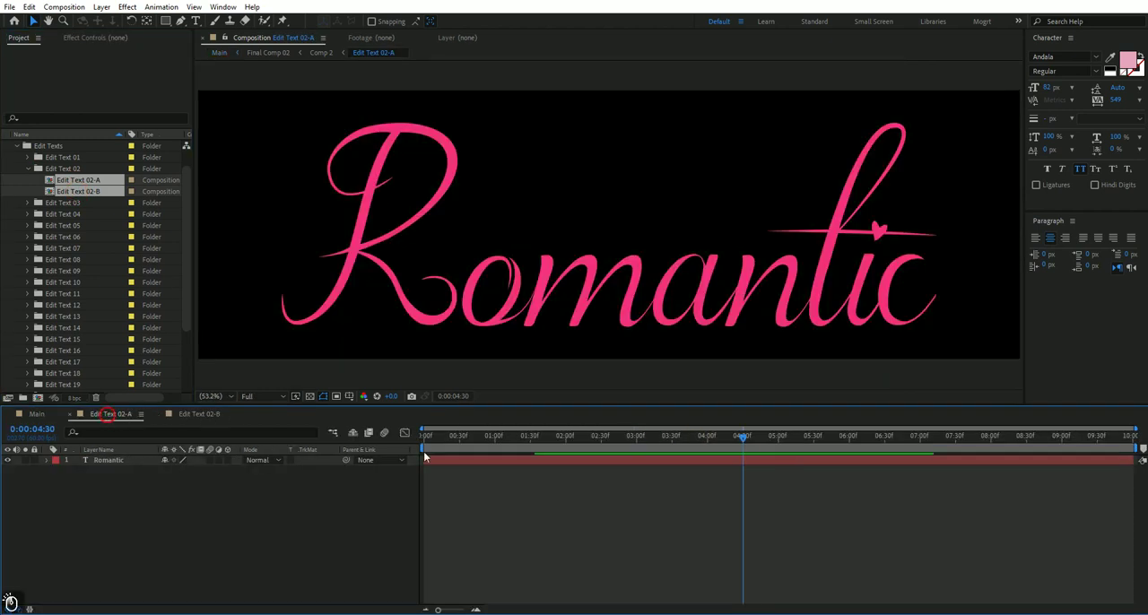
left_click_drag(753, 439, 631, 441)
left_click(626, 460)
type("Wef")
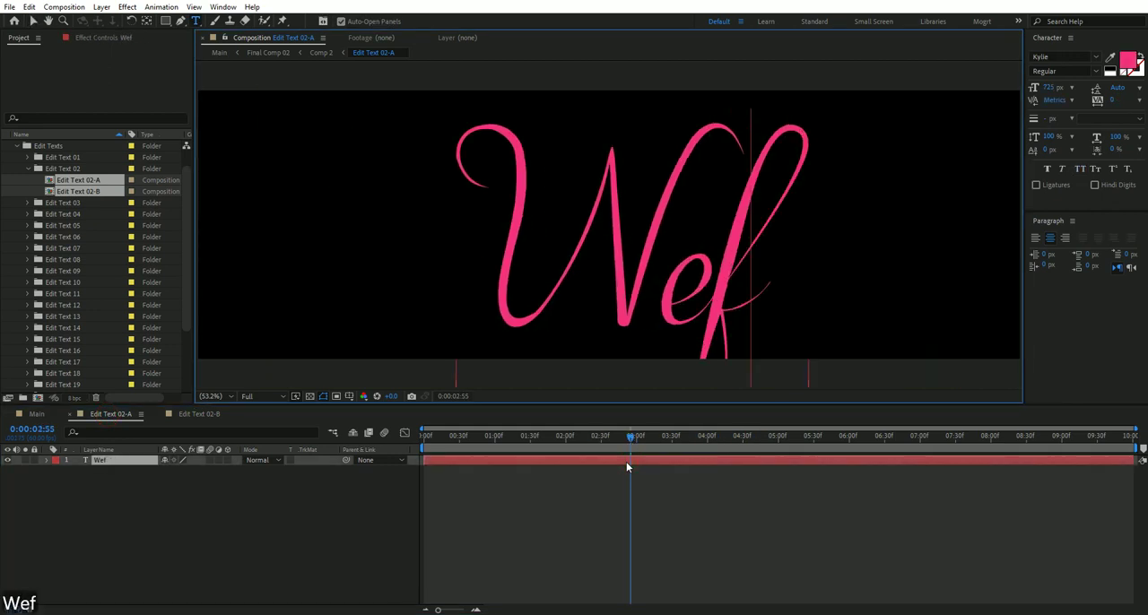
key("BackSpace")
type("dding")
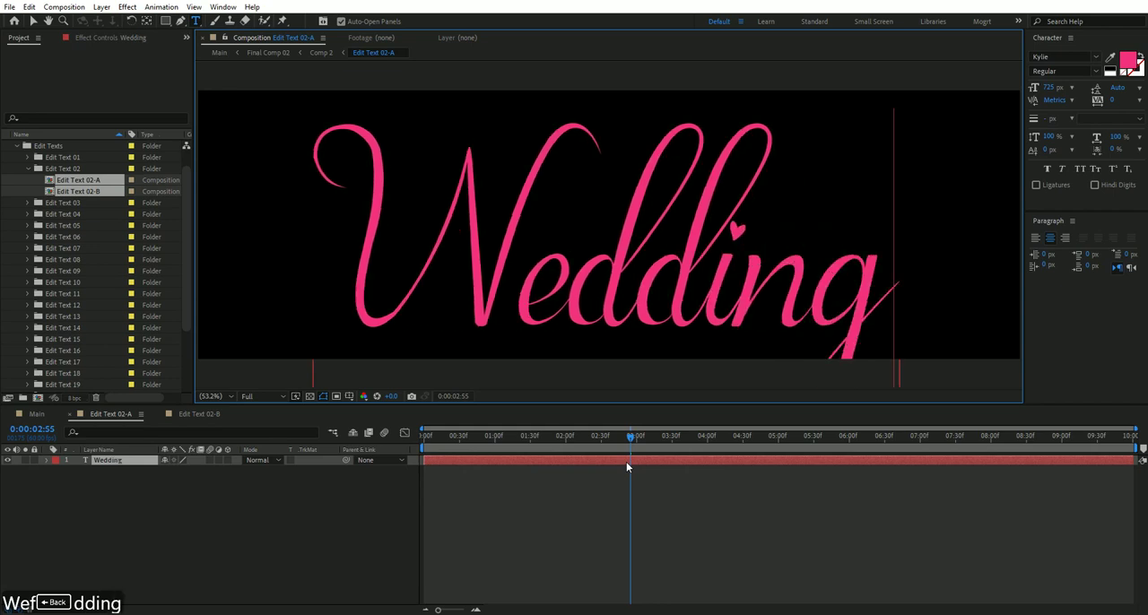
key("Return")
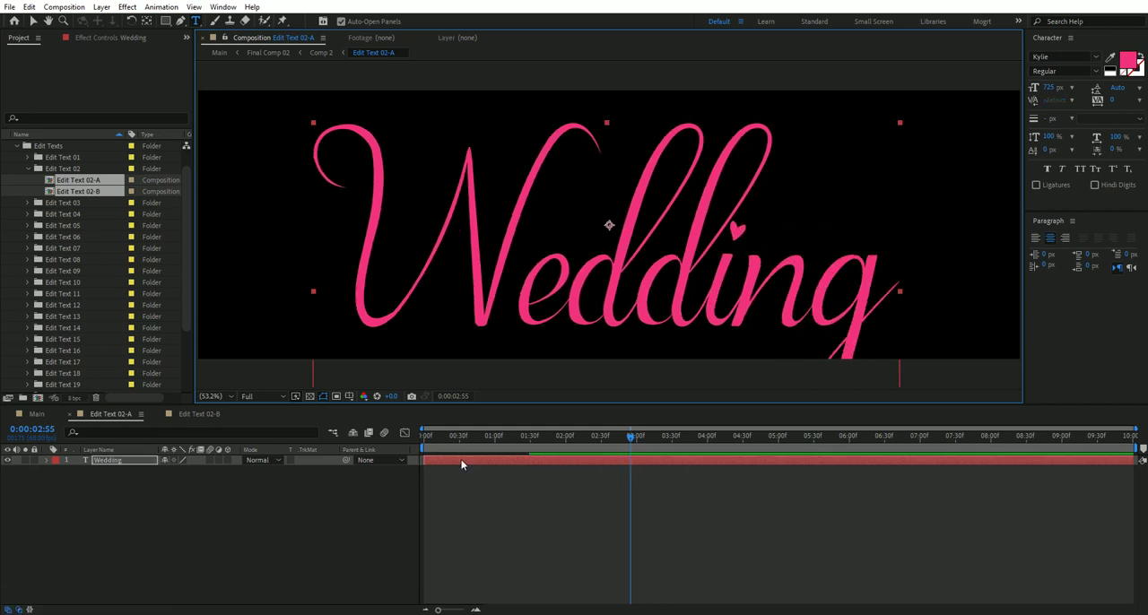
Replace the subtitle text in the Edit Text 02-B composition with "invitation" and set it in All Caps.
left_click(221, 414)
left_click(643, 460)
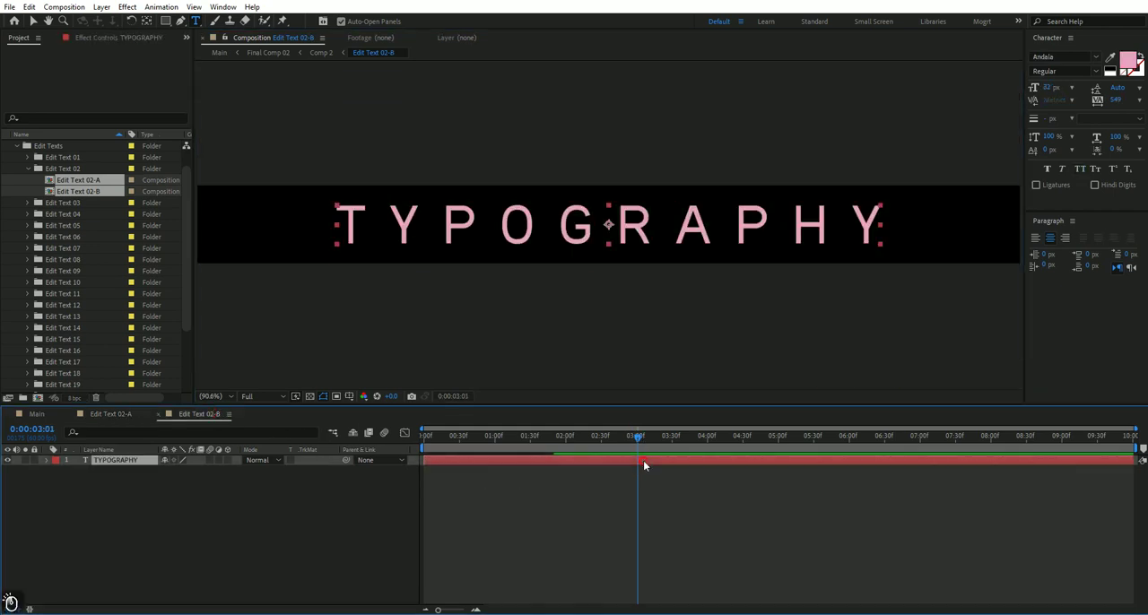
type("invi")
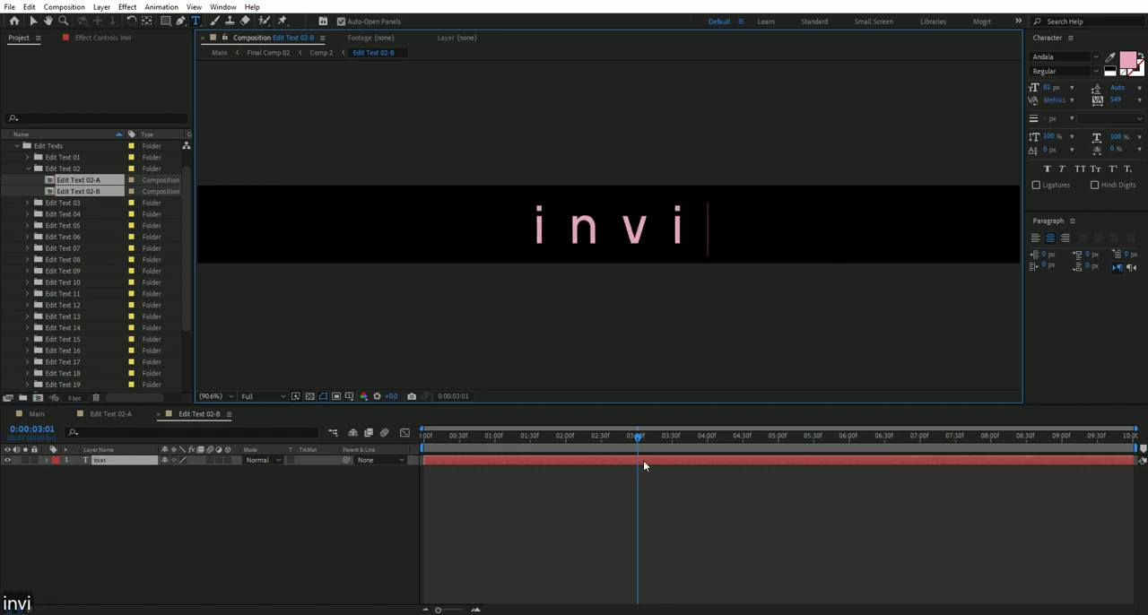
type("tation")
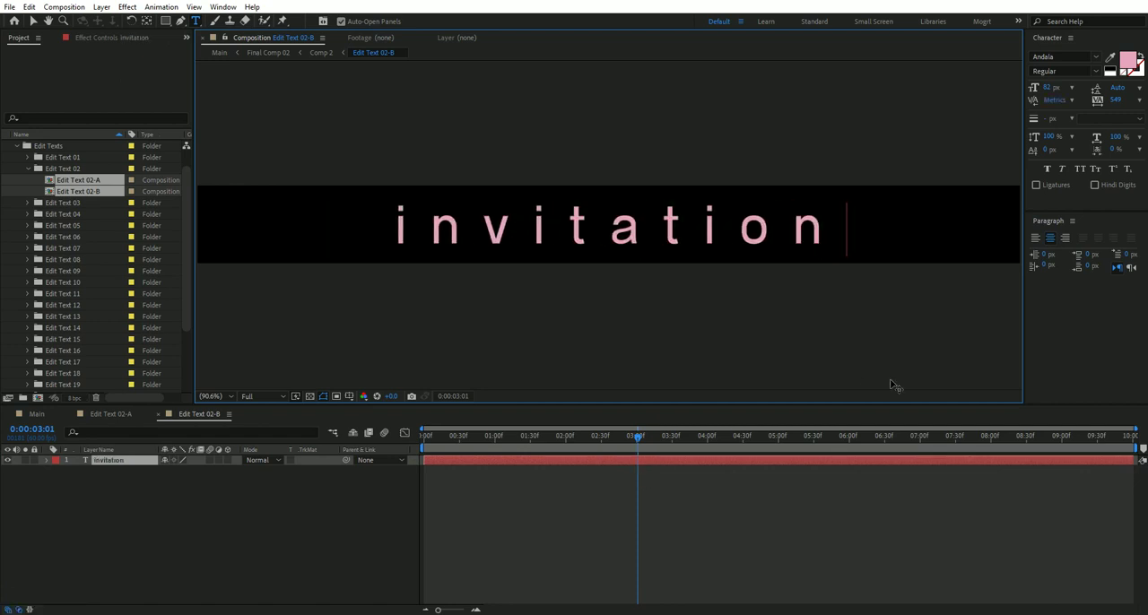
key("ctrl+a")
left_click(805, 457)
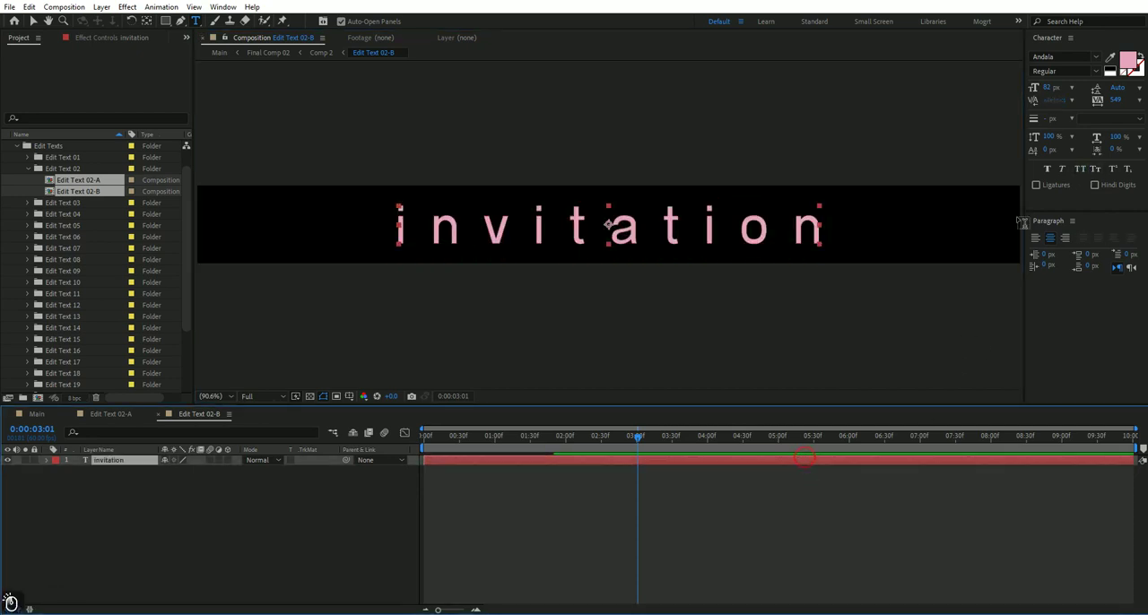
left_click(1079, 169)
left_click(808, 472)
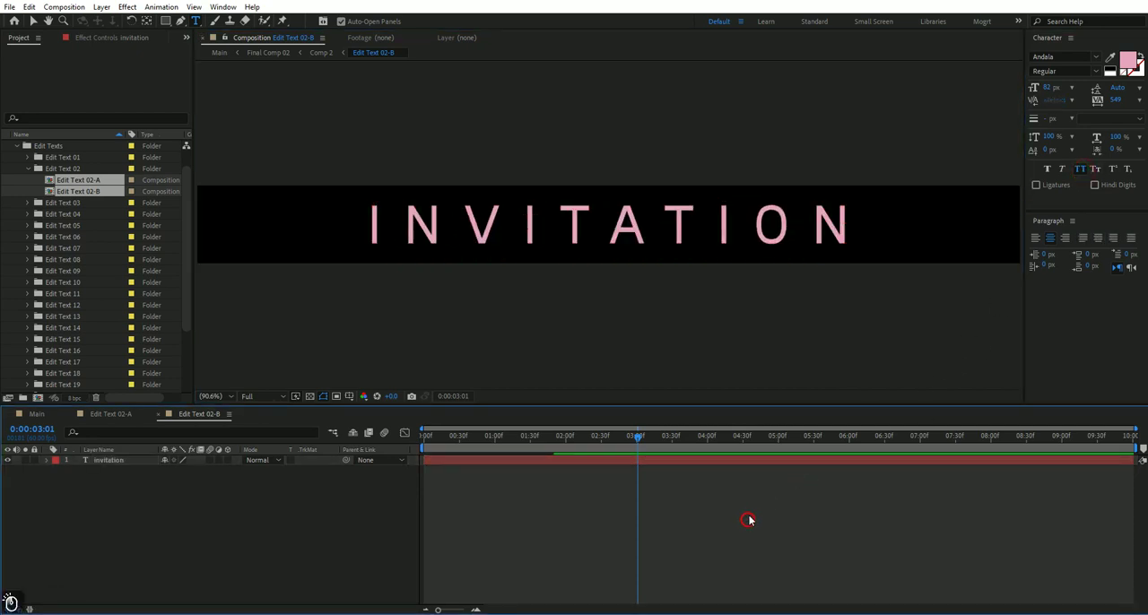
Return to the Main composition and check the edited title and subtitle at 0:00:04:15.
left_click(106, 416)
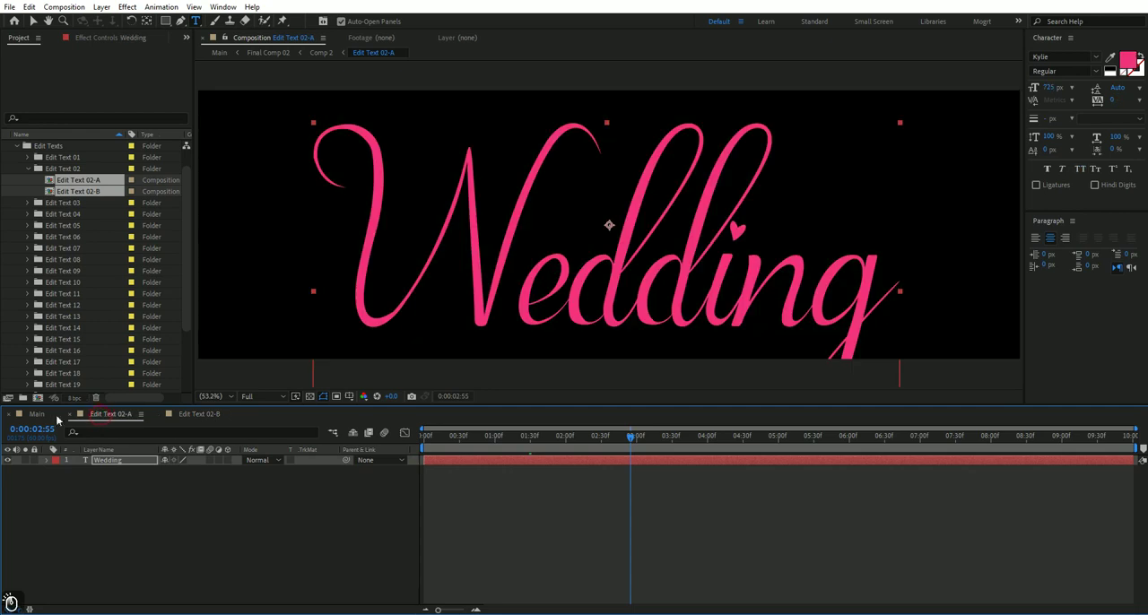
left_click(36, 414)
left_click(579, 525)
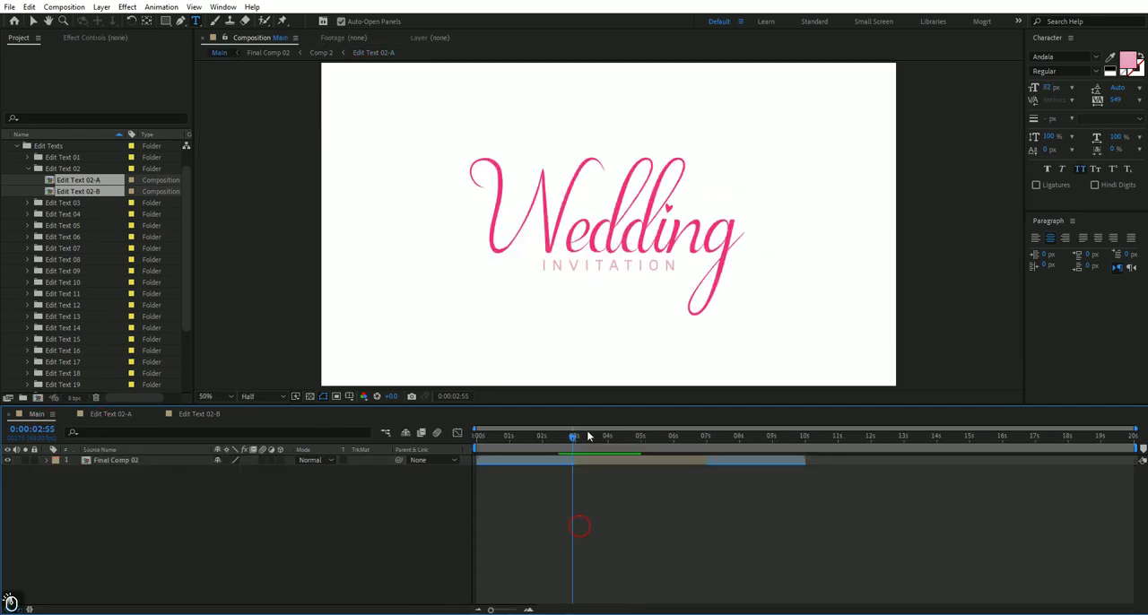
left_click(615, 438)
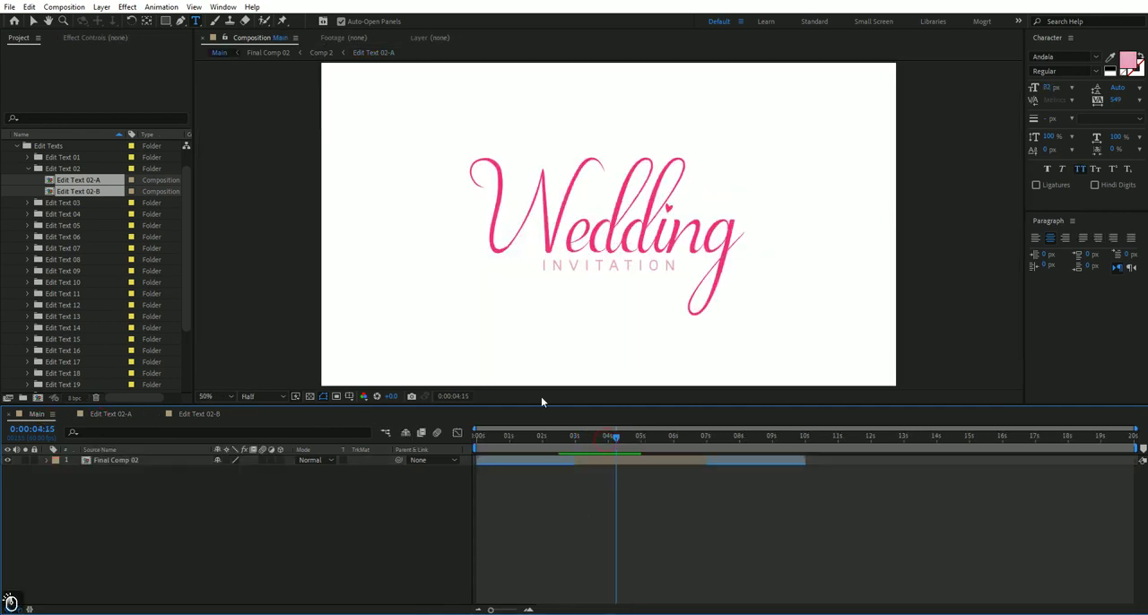
Open the Color & Setting 02 composition and show the effect controls of its Color & Setting layer.
left_click(28, 169)
left_click(15, 147)
left_click(50, 157)
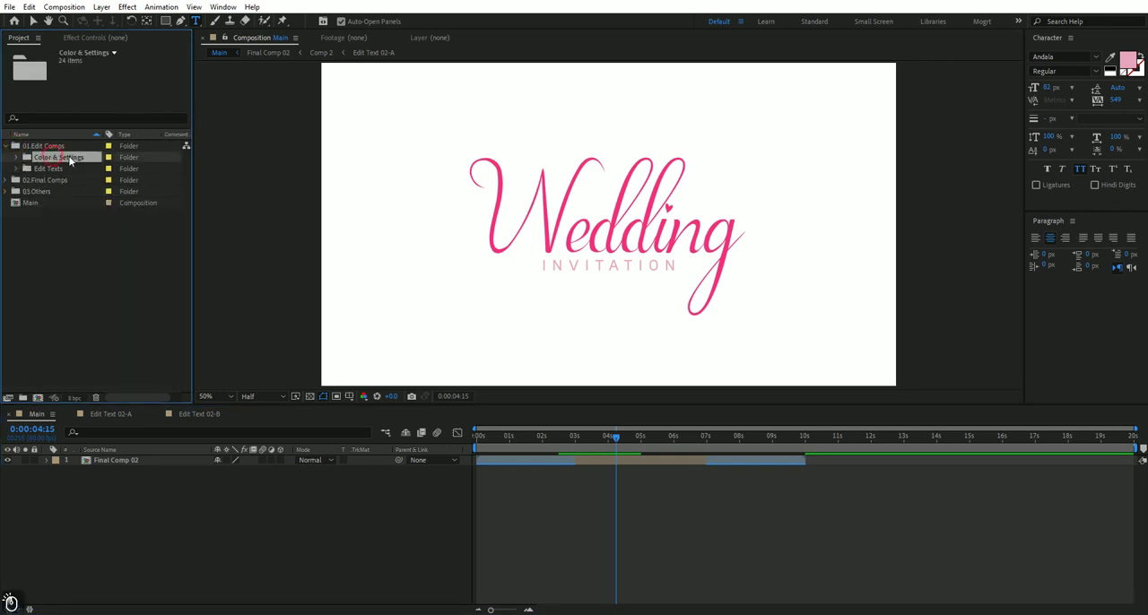
left_click(14, 157)
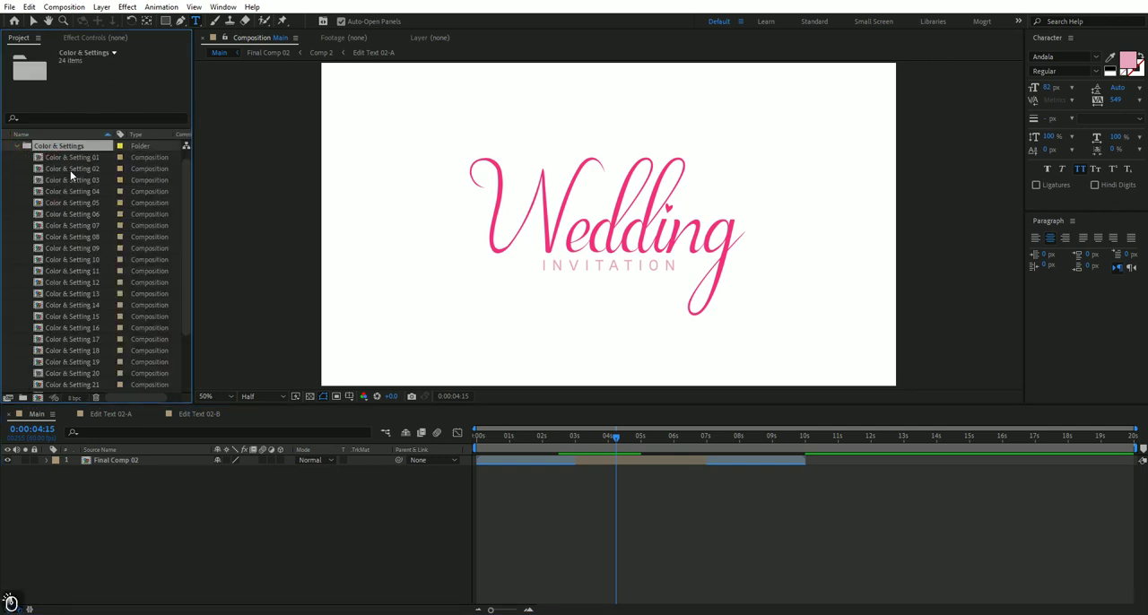
double_click(72, 170)
left_click(489, 461)
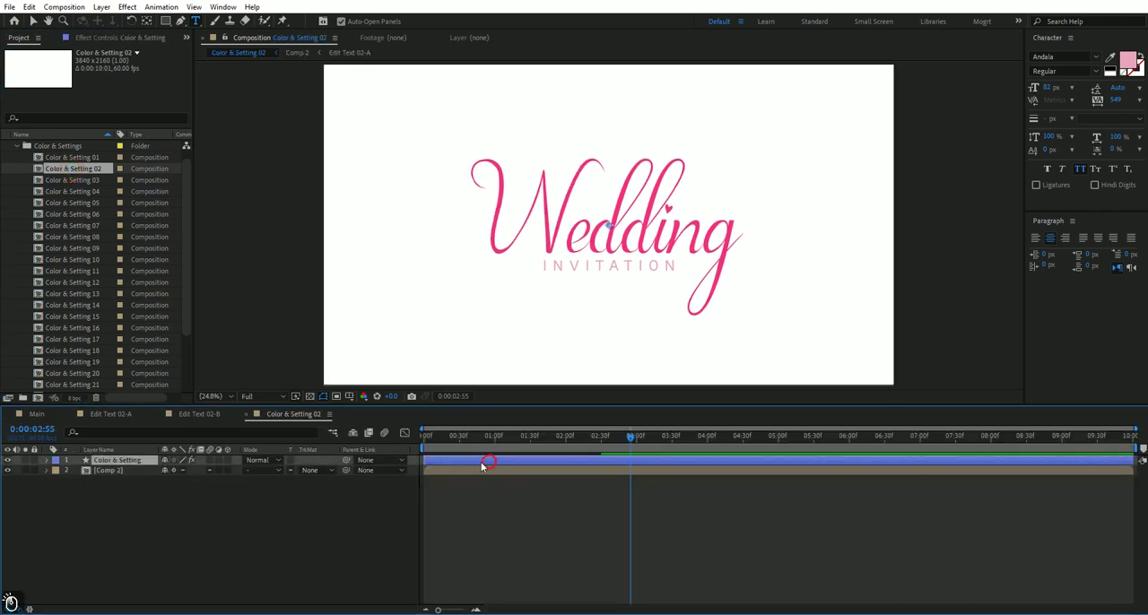
left_click(117, 41)
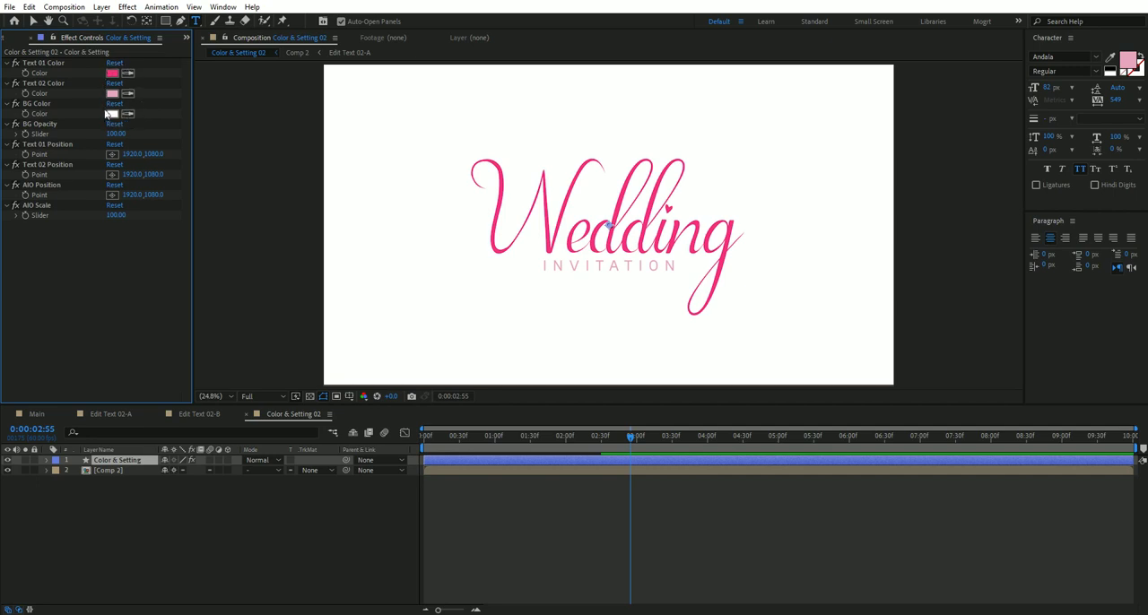
left_click(113, 72)
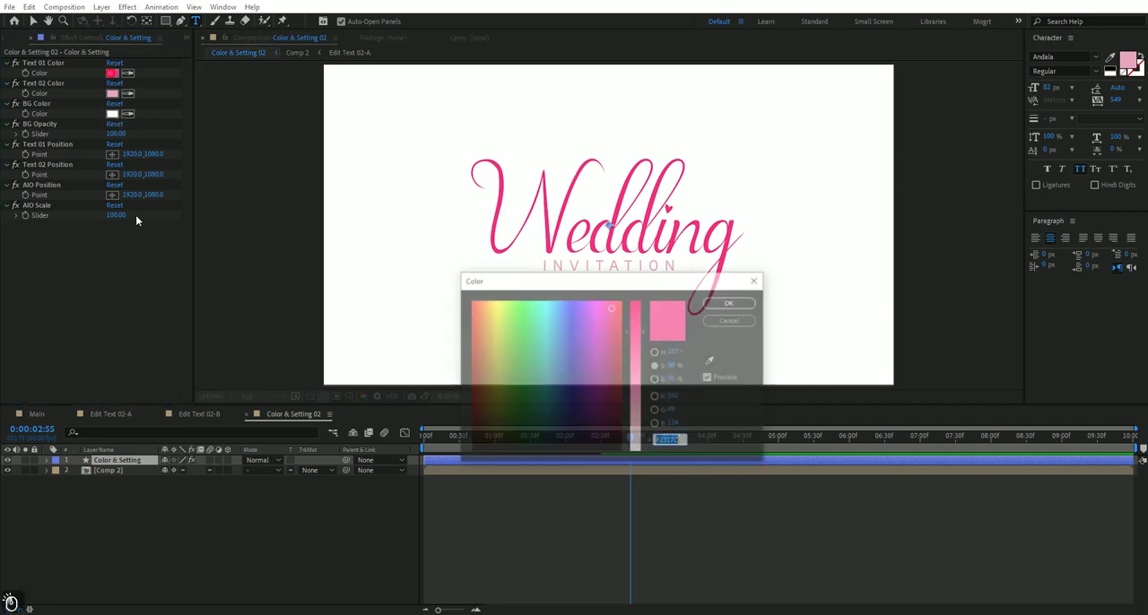
left_click(559, 370)
left_click(525, 377)
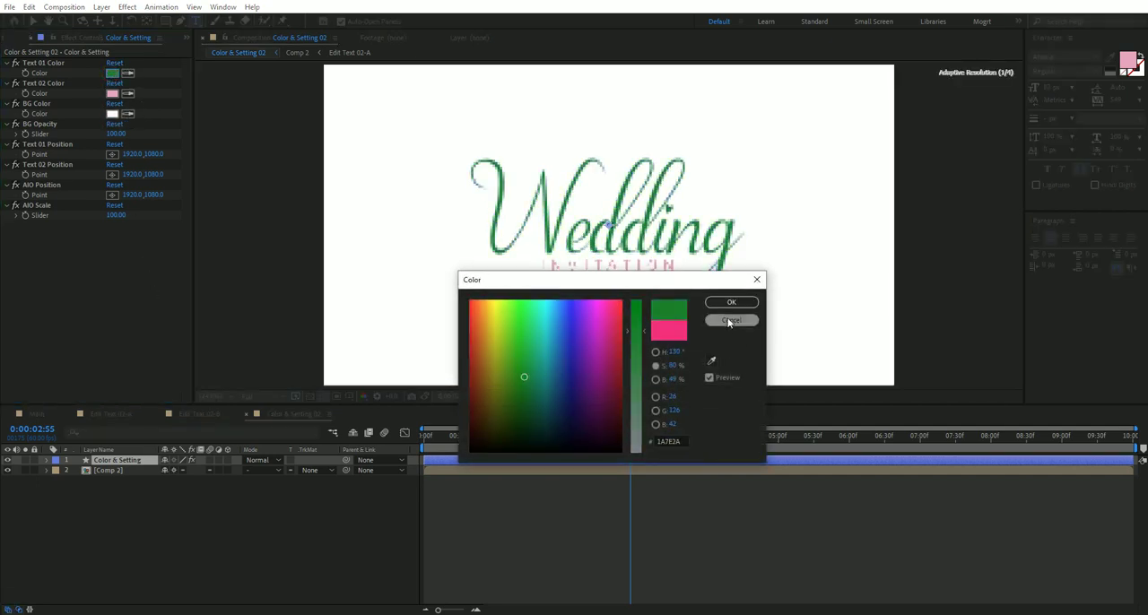
left_click(730, 320)
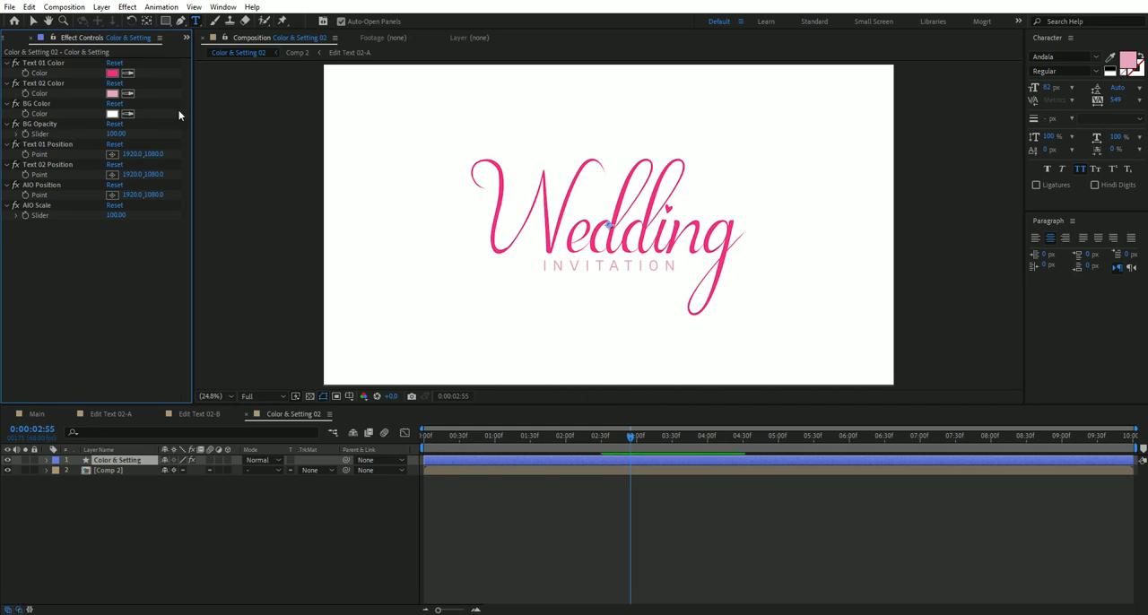
Set the BG Opacity of the Color & Setting layer to 0.
key("v")
left_click(115, 134)
type("0")
key("Return")
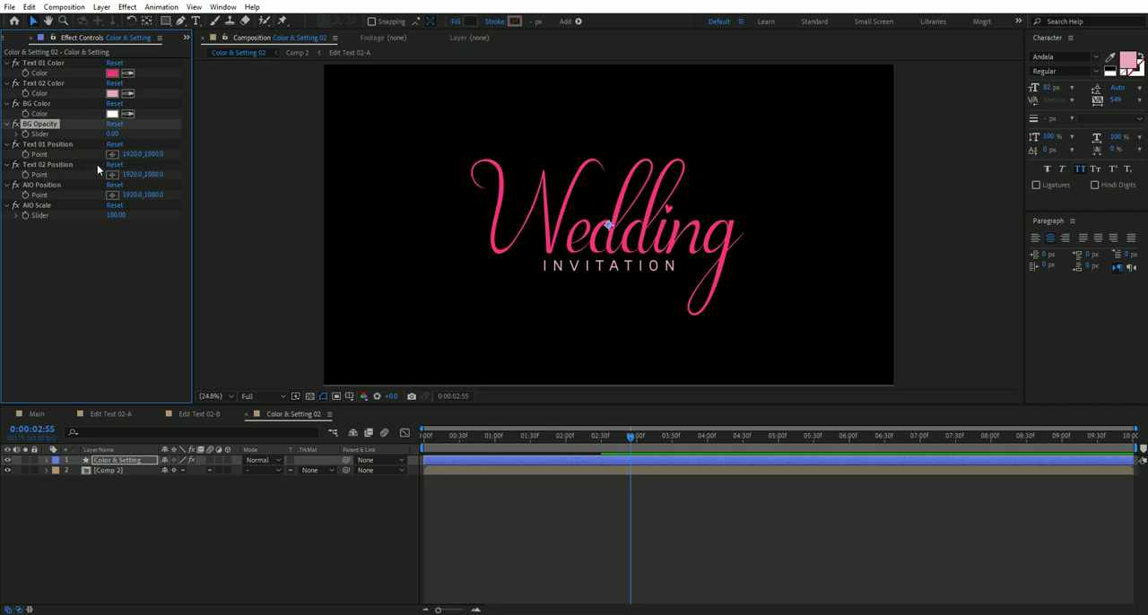
Raise both texts by setting the vertical value of Text 01 Position to 966 and of Text 02 Position to 998.
left_click_drag(157, 157, 85, 159)
left_click_drag(157, 175, 111, 176)
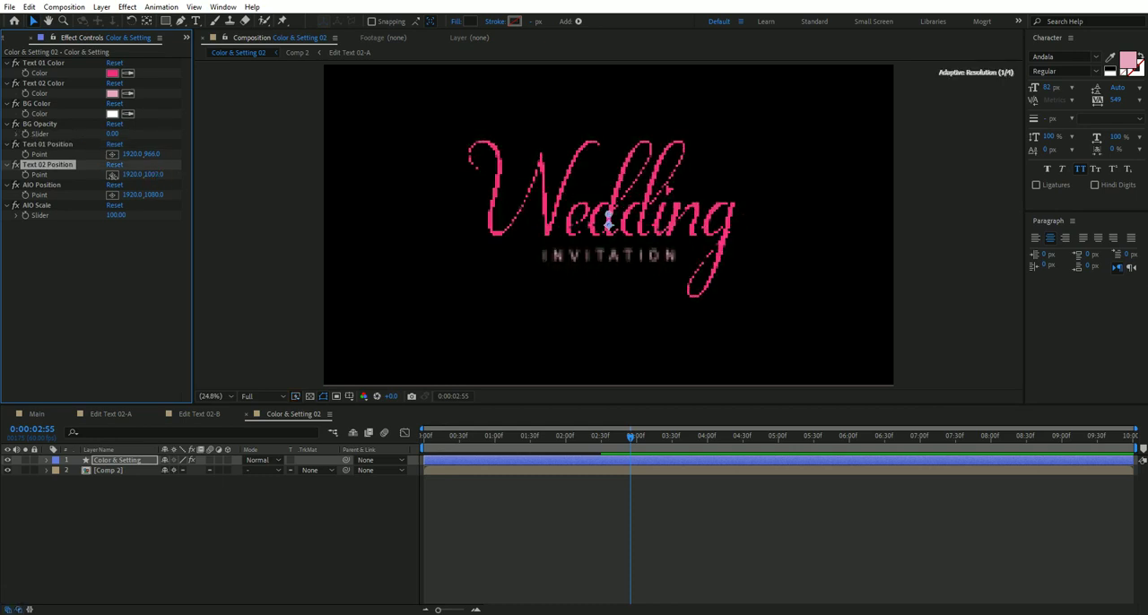
Reduce the AIO Scale to 83 and set the vertical value of AIO Position to 1030.
left_click(163, 195)
left_click_drag(157, 197, 193, 189)
left_click_drag(115, 215, 143, 199)
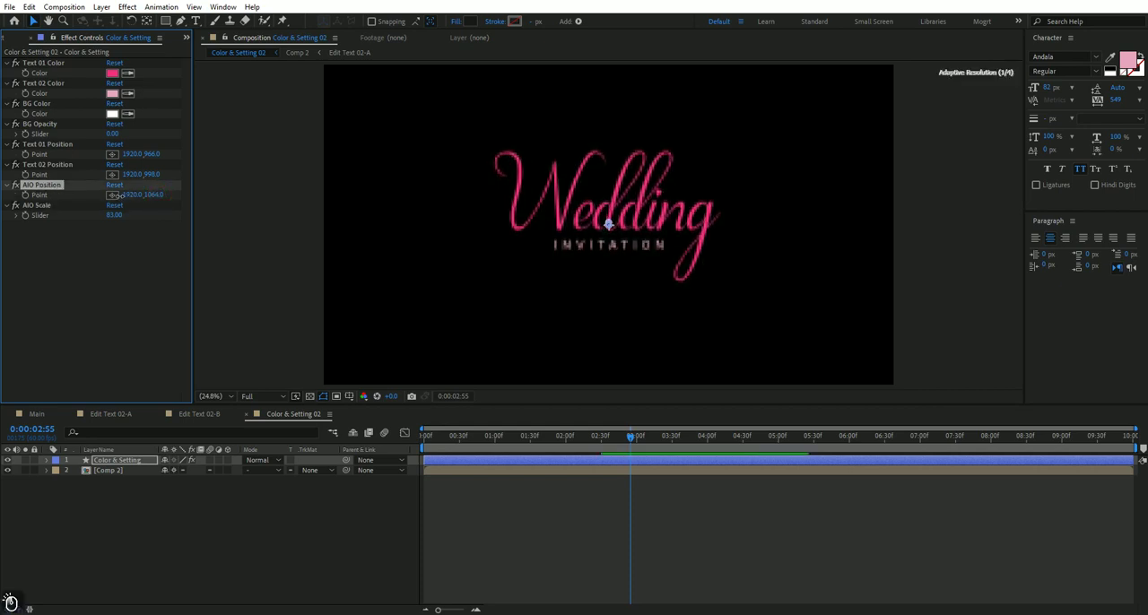
Set the vertical value of Text 02 Position to 979 and check the result in the Main composition at 0:00:03:20.
left_click_drag(151, 175, 133, 176)
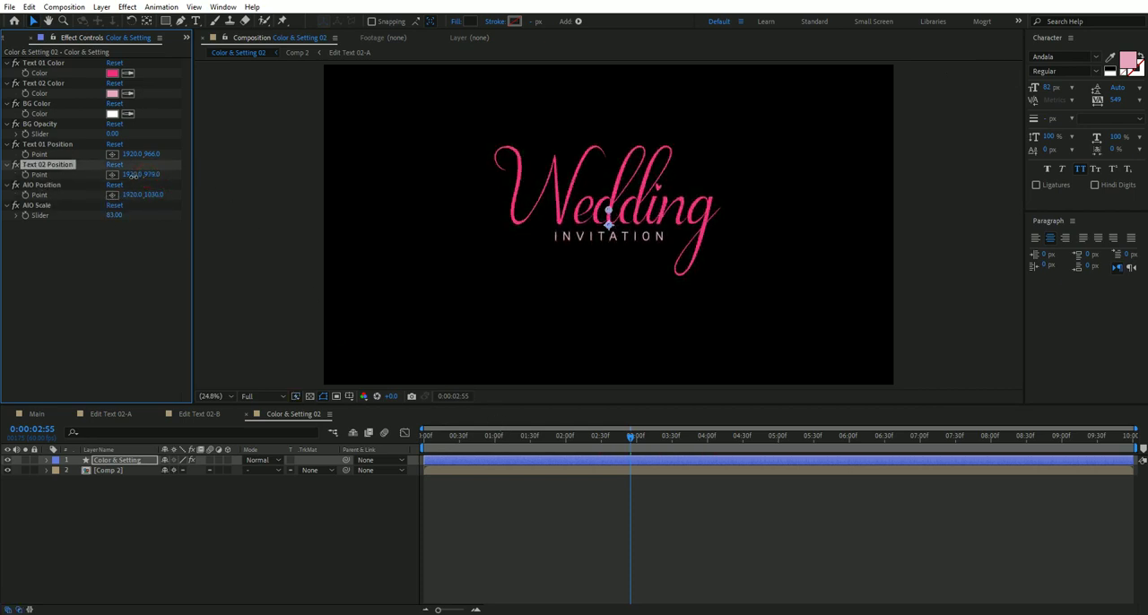
left_click(605, 531)
left_click(34, 414)
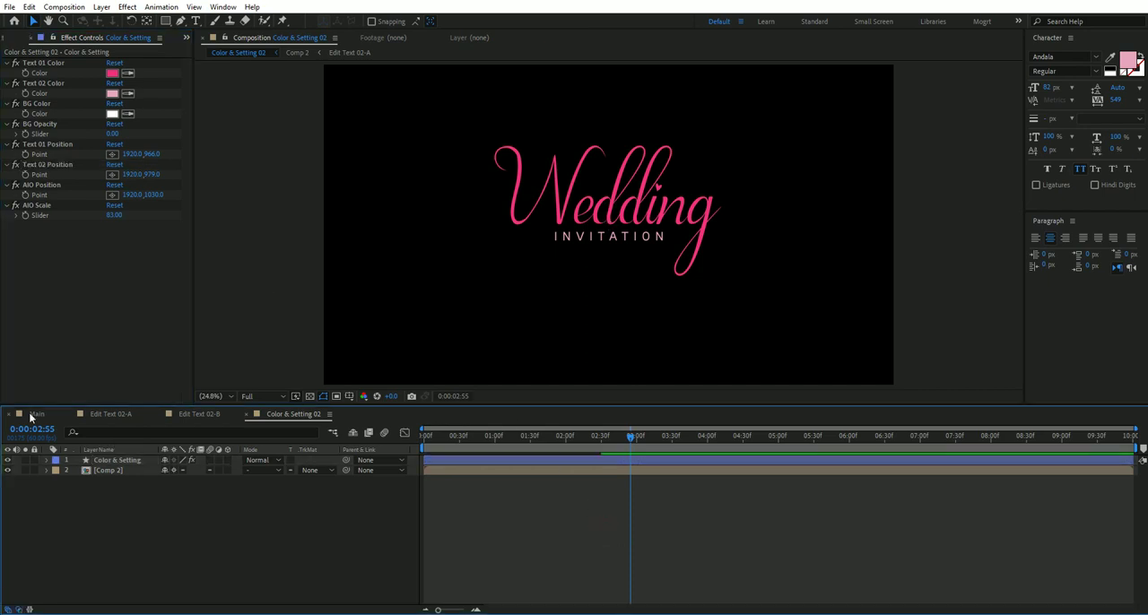
left_click(626, 503)
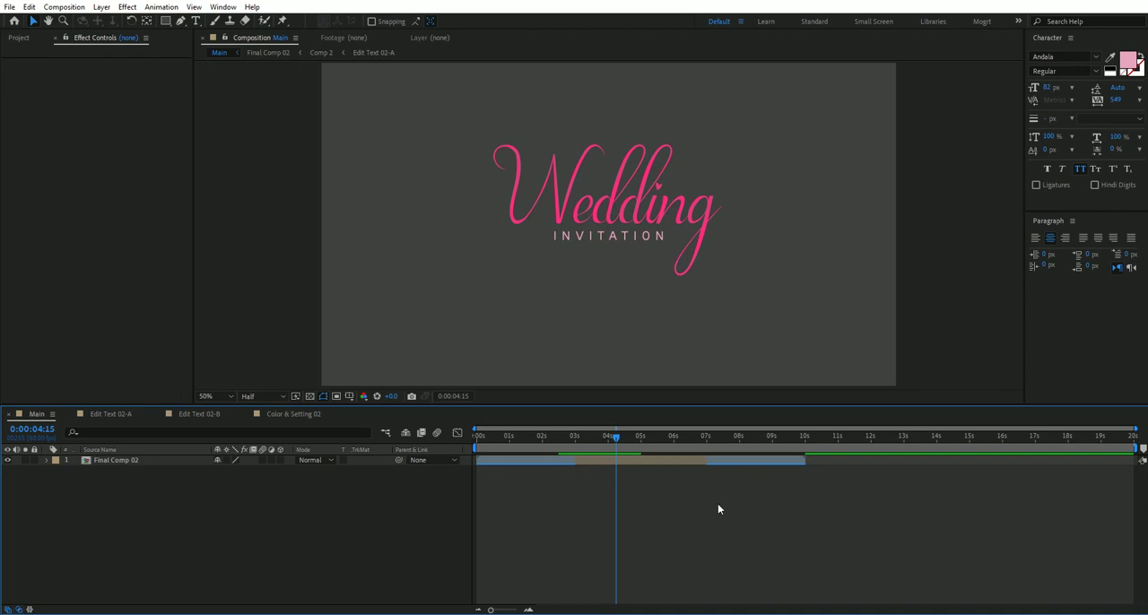
left_click_drag(699, 437, 586, 452)
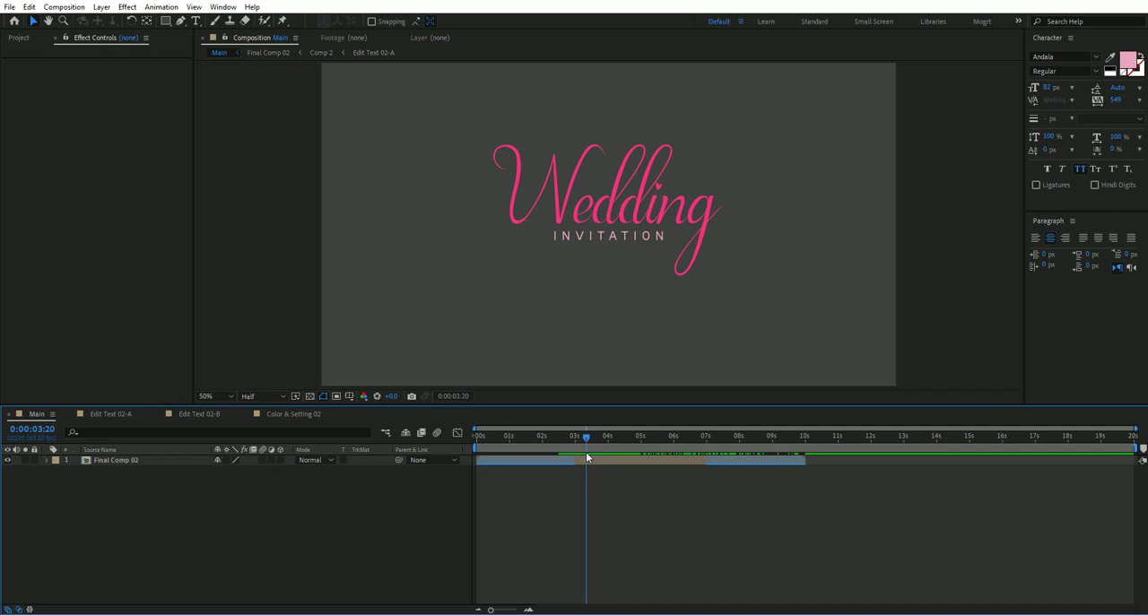
Shorten the Final Comp 02 layer in Main to end at about 0:00:07:59 and scrub through its animation.
left_click(739, 445)
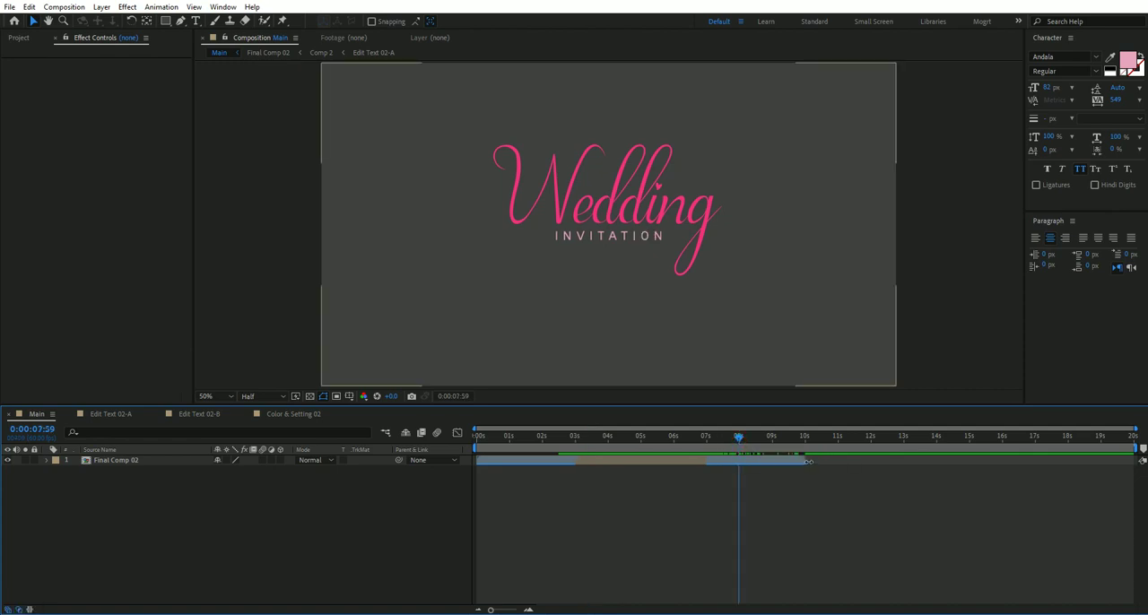
left_click(808, 461)
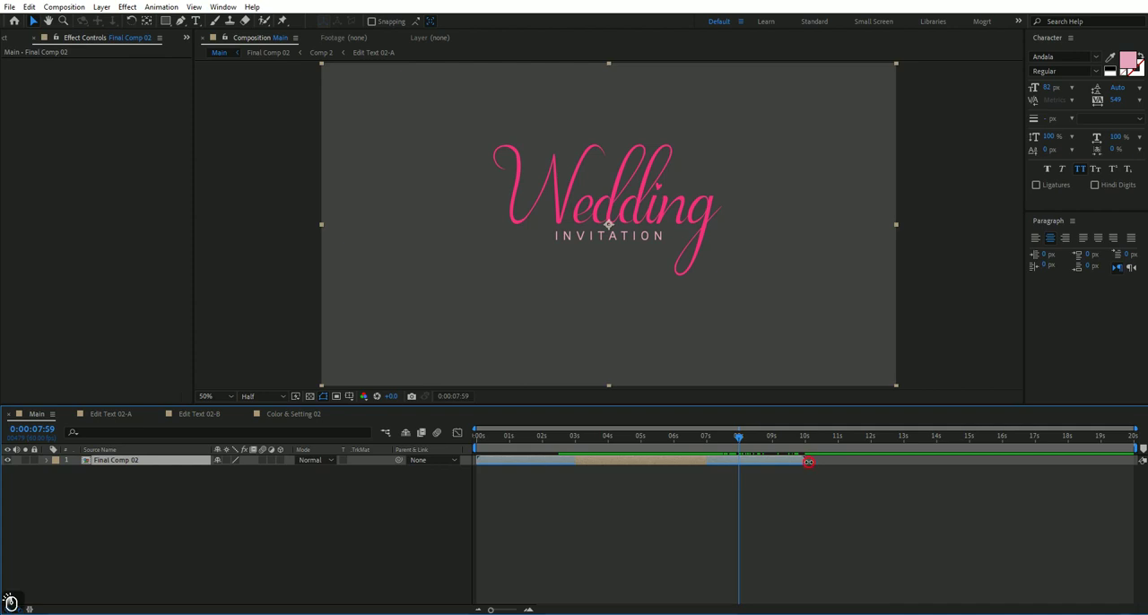
left_click_drag(808, 461, 602, 446)
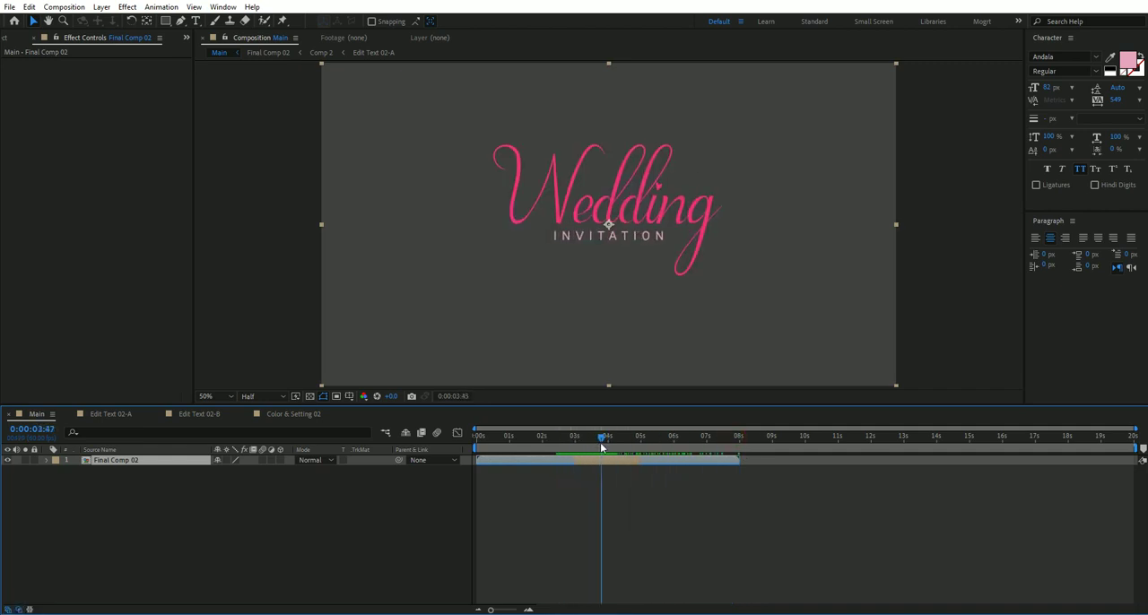
Extend the Final Comp 02 layer to end at about 0:00:16:03 and scrub through its animation.
left_click_drag(738, 460, 1011, 458)
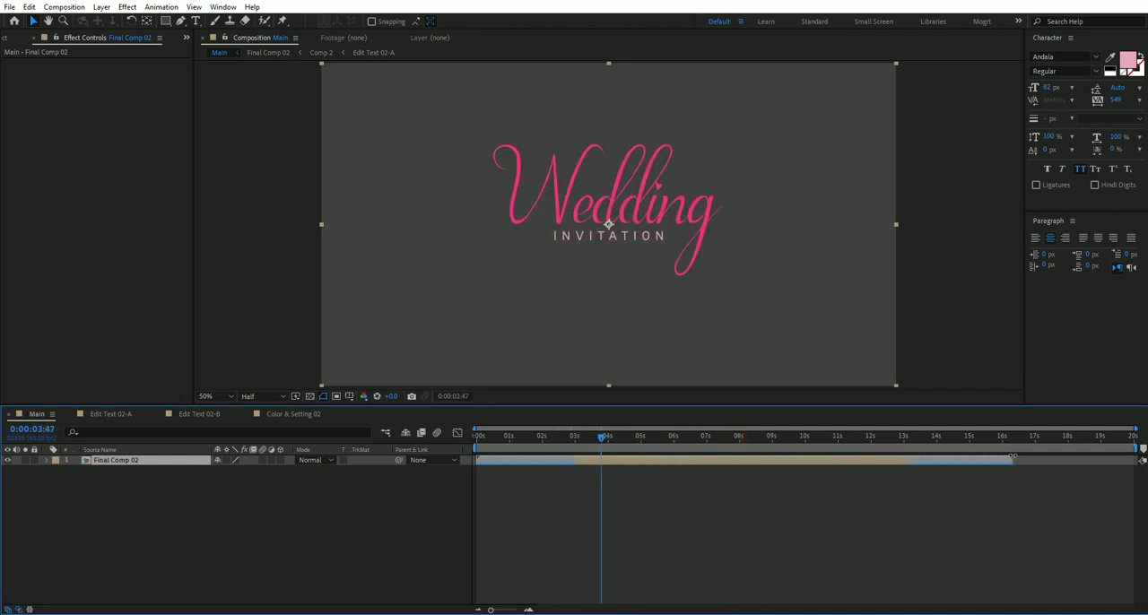
left_click(1002, 438, "shift")
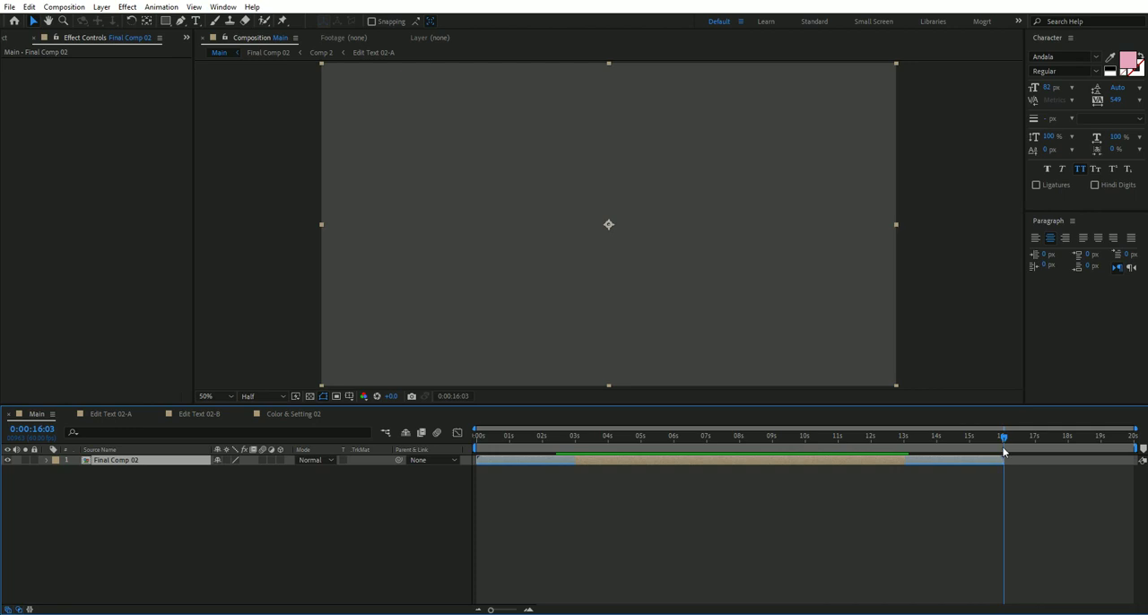
left_click_drag(1004, 441, 676, 464)
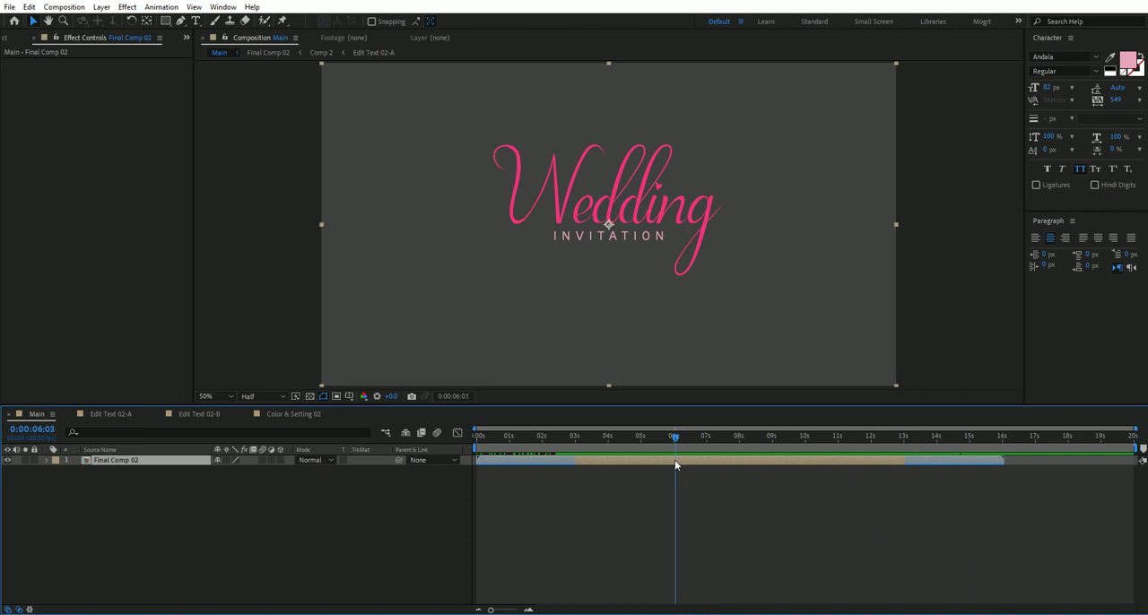
left_click(1005, 436)
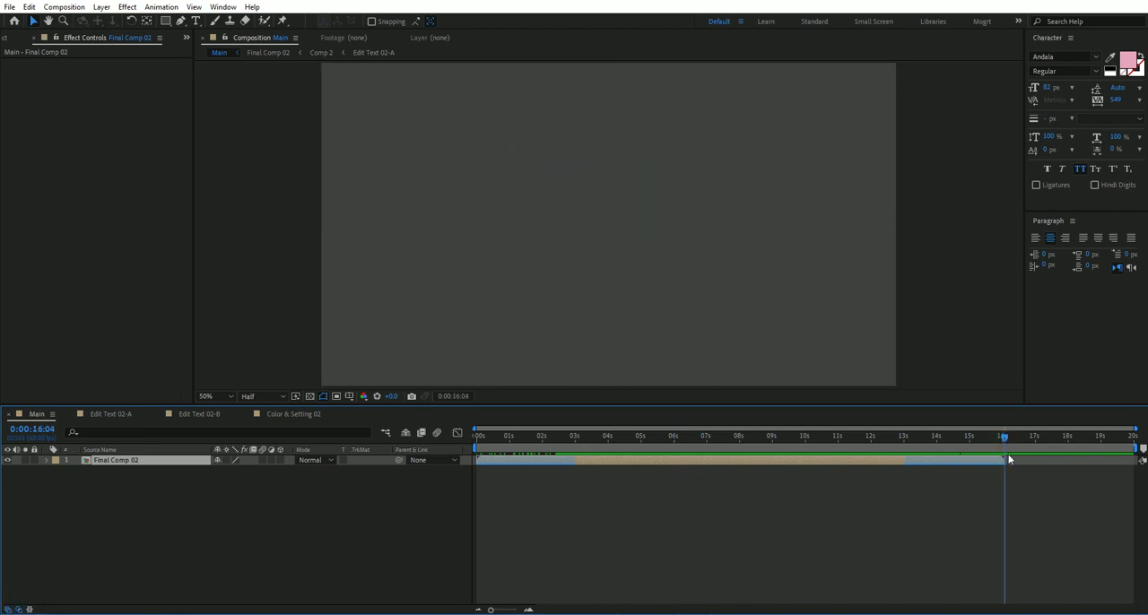
Shorten the Final Comp 02 layer to about 0:00:07:12, end the work area there and view the frame at 0:00:03:39.
left_click_drag(997, 464, 714, 461)
left_click(706, 441)
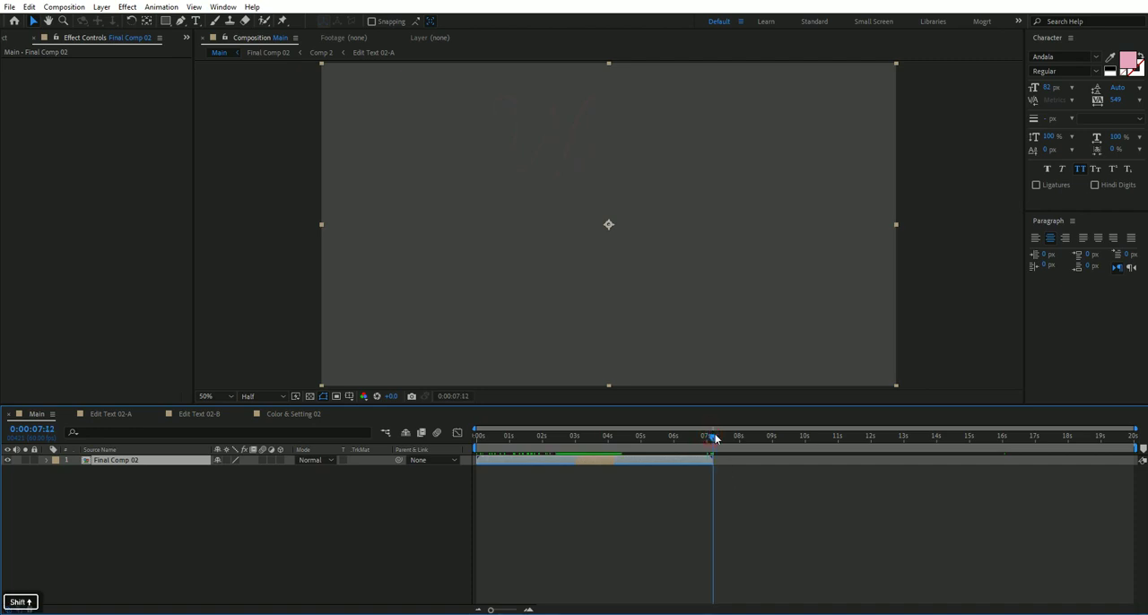
key("n")
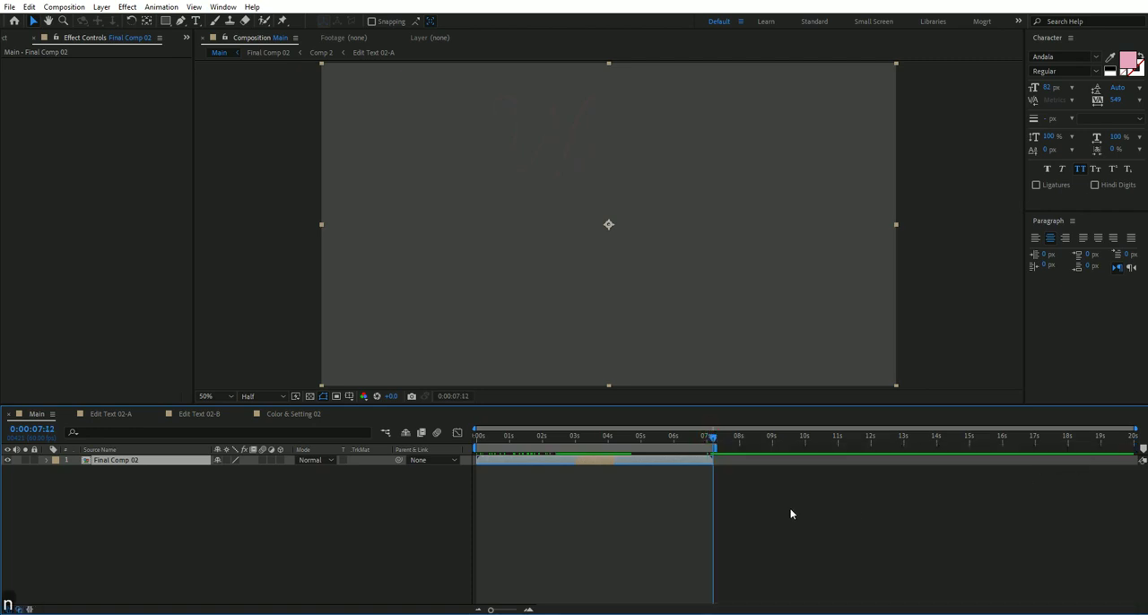
left_click(598, 439)
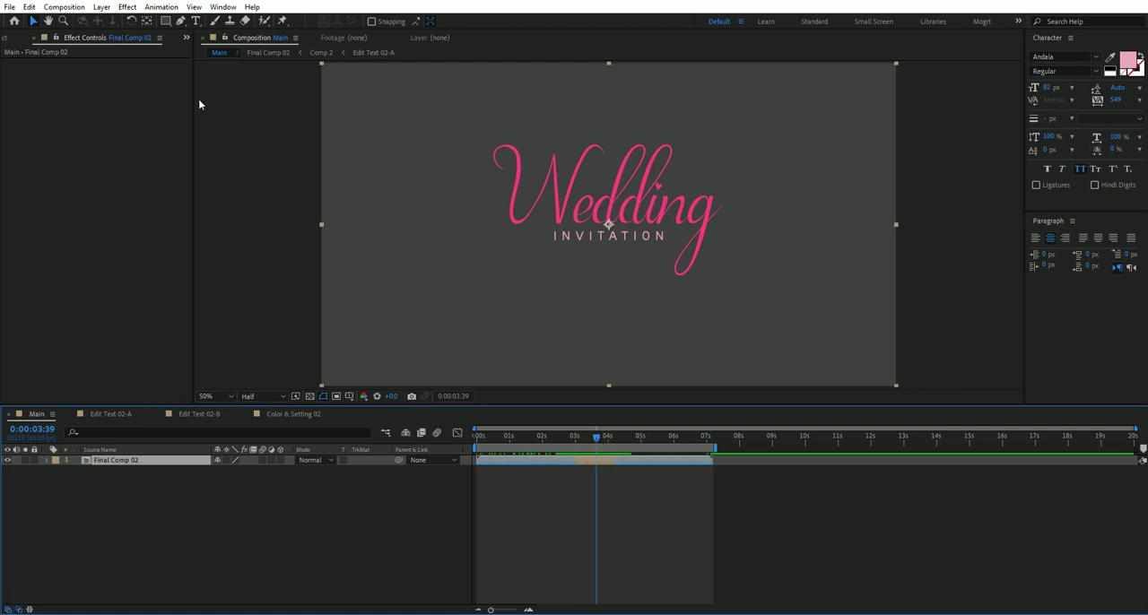
left_click(72, 7)
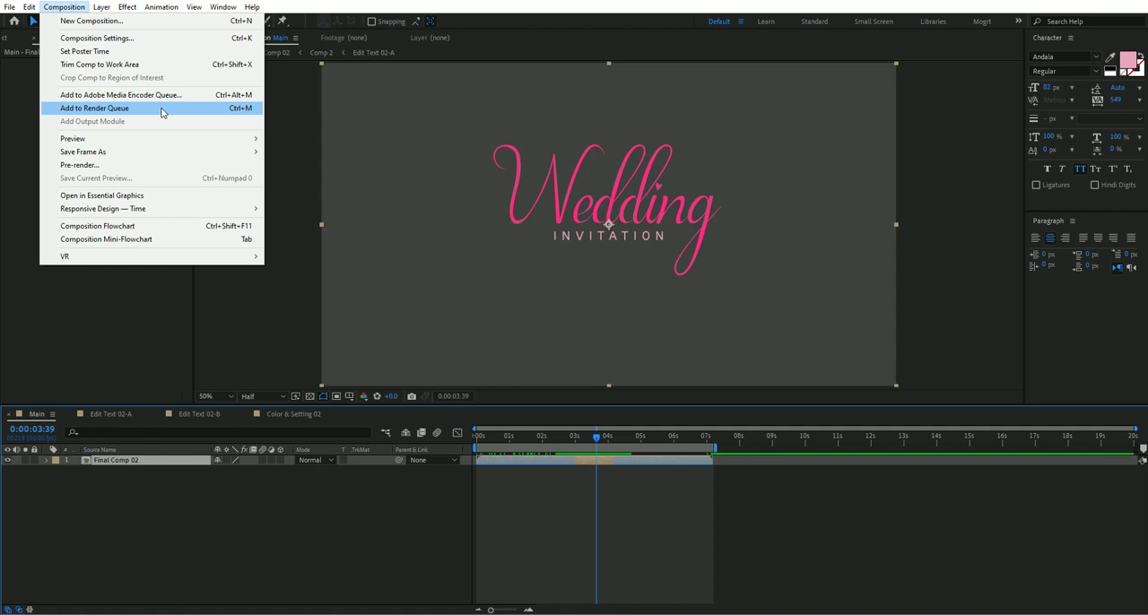
left_click(748, 592)
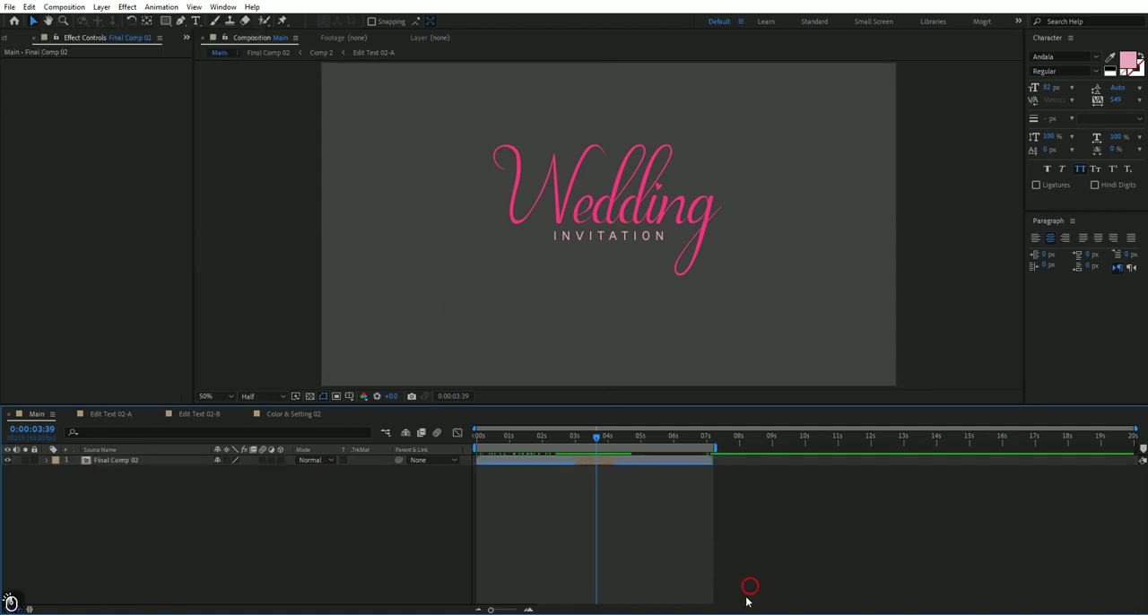